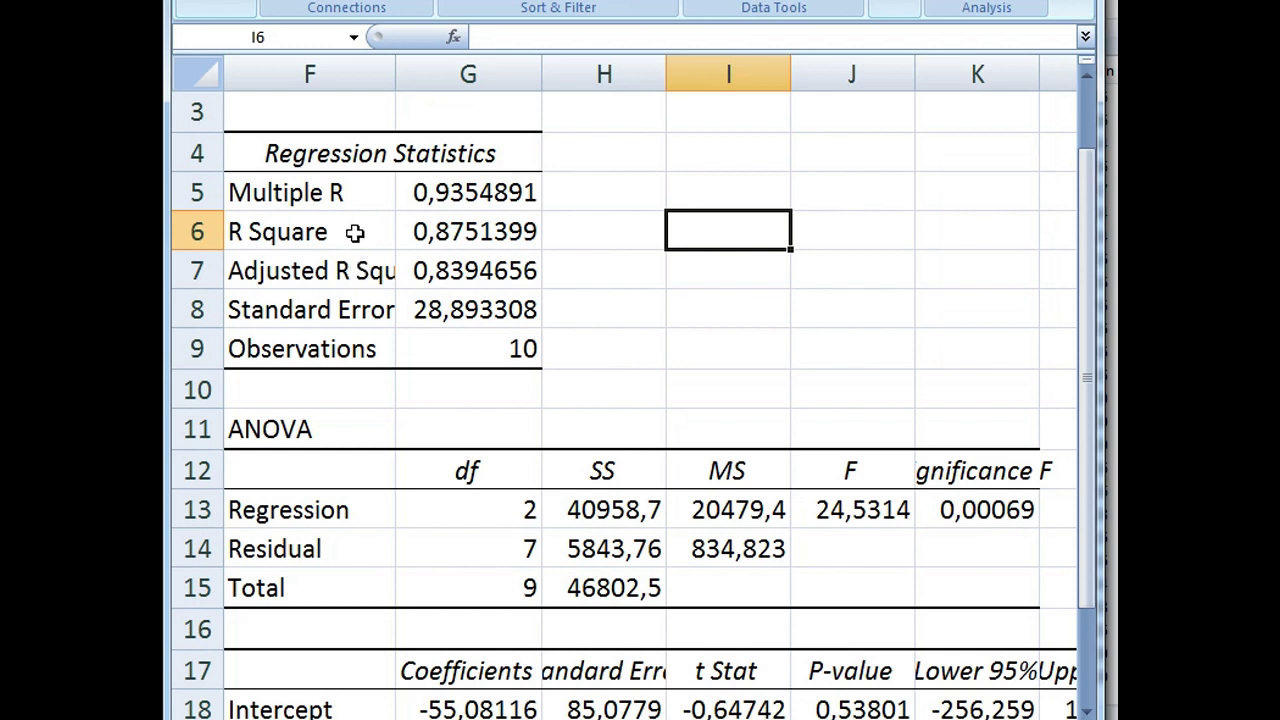
Step: Review R Square and Adjusted R Square in the regression statistics and enter 87% in cell I6
left_click_drag(354, 231, 494, 257)
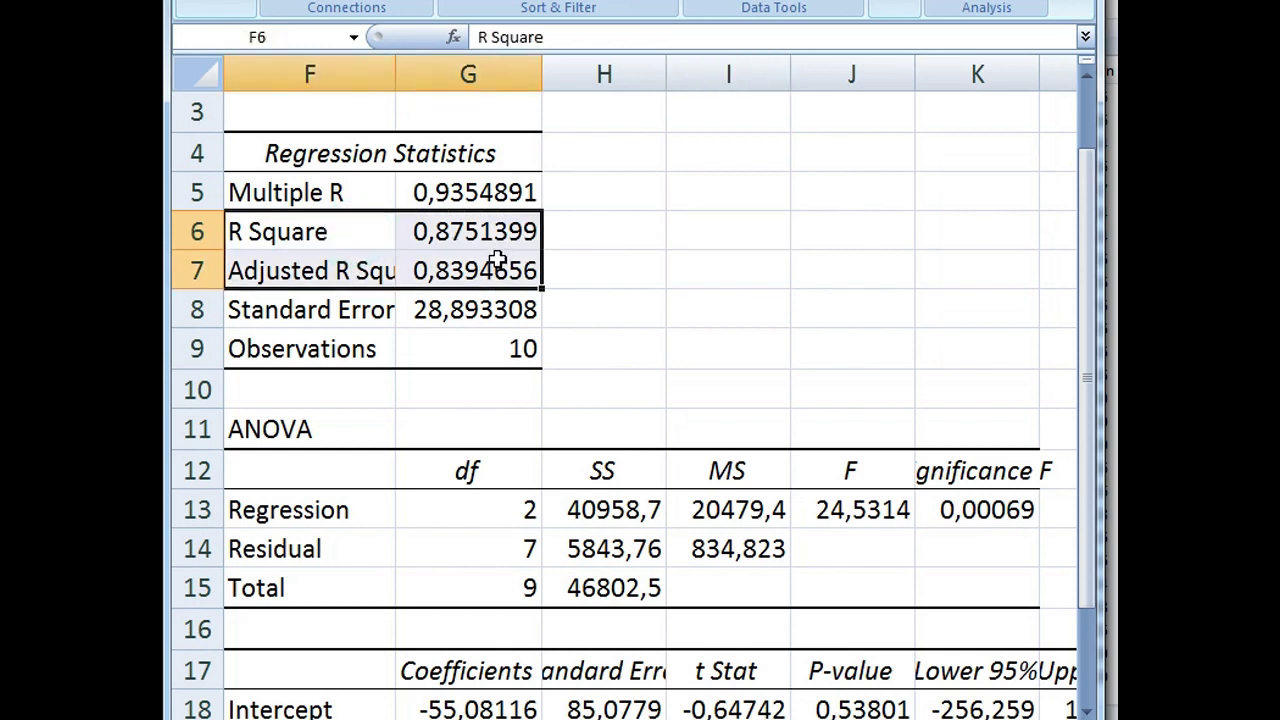
left_click(341, 235)
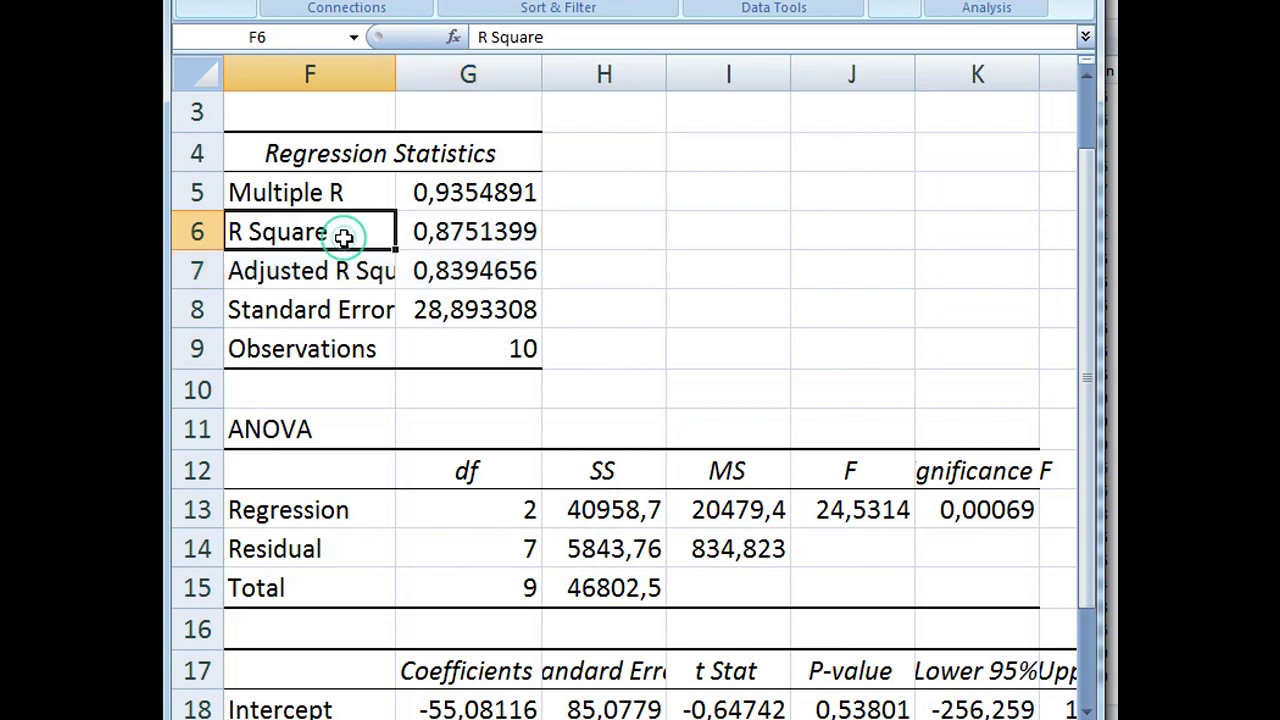
left_click(366, 276)
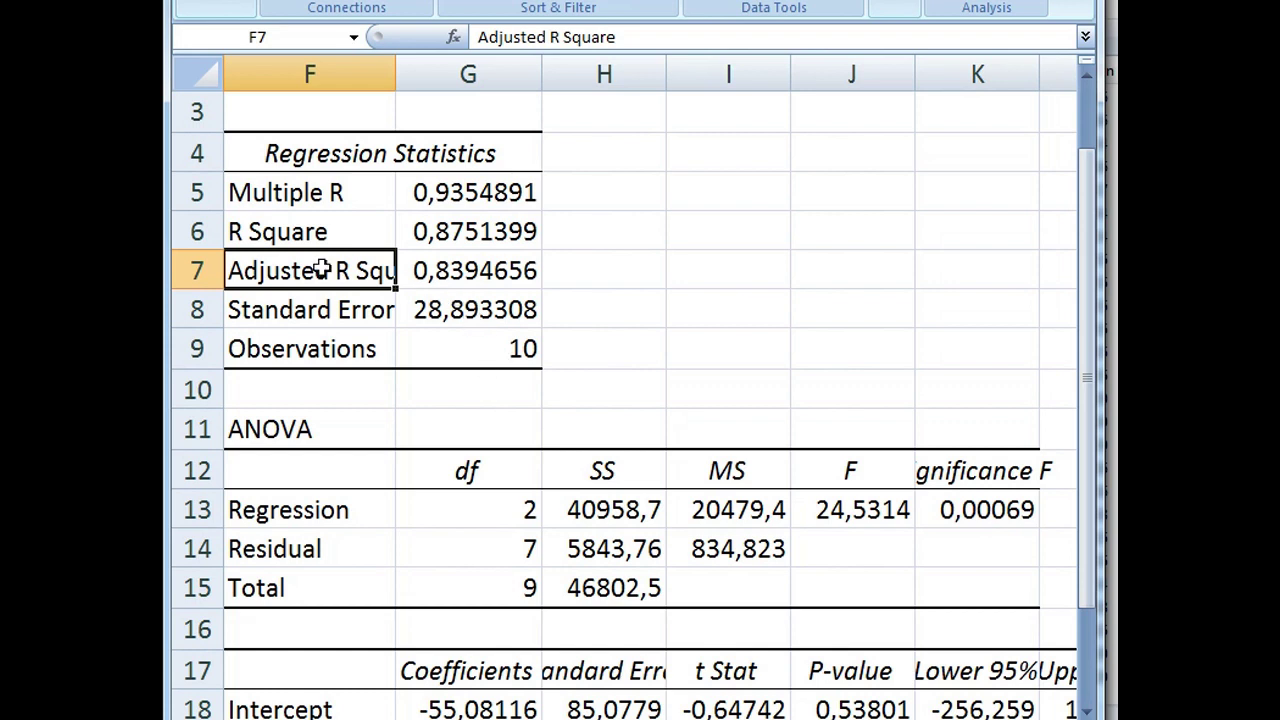
left_click(268, 222)
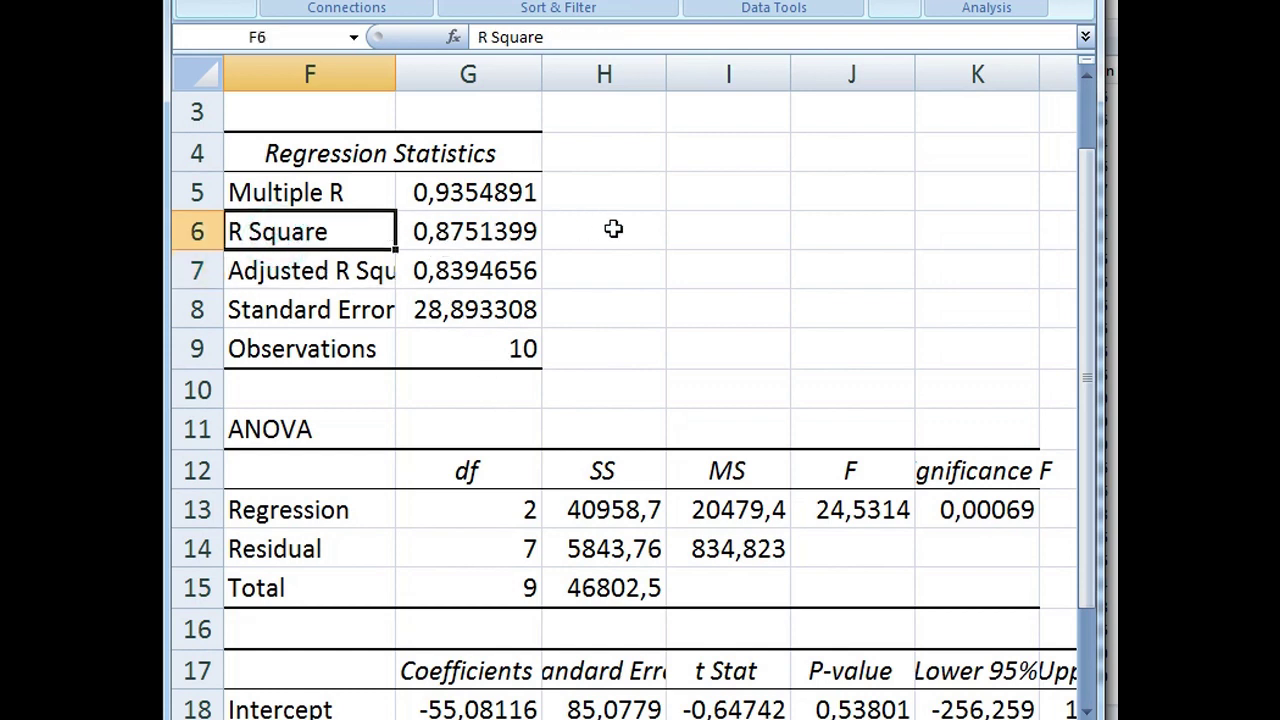
left_click(692, 224)
type("87%")
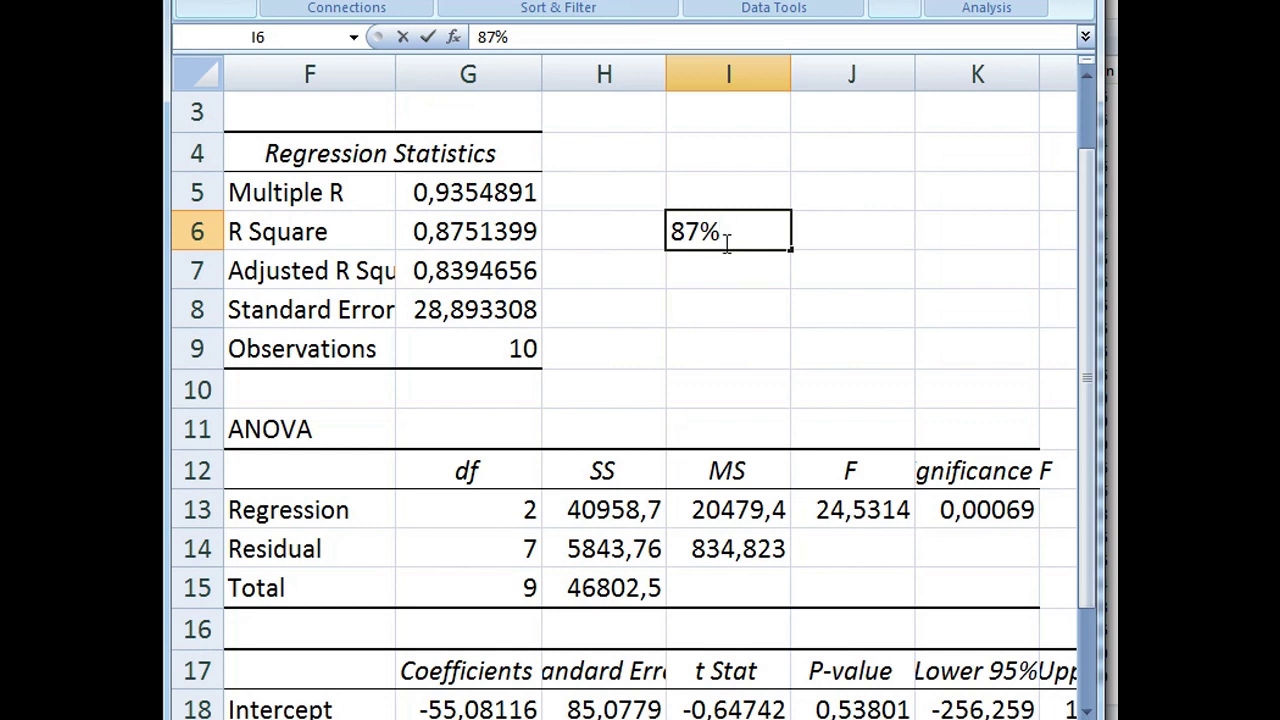
Step: Calculate the unexplained share in cell J6 with the formula =100%-I6
left_click(840, 228)
type("=100")
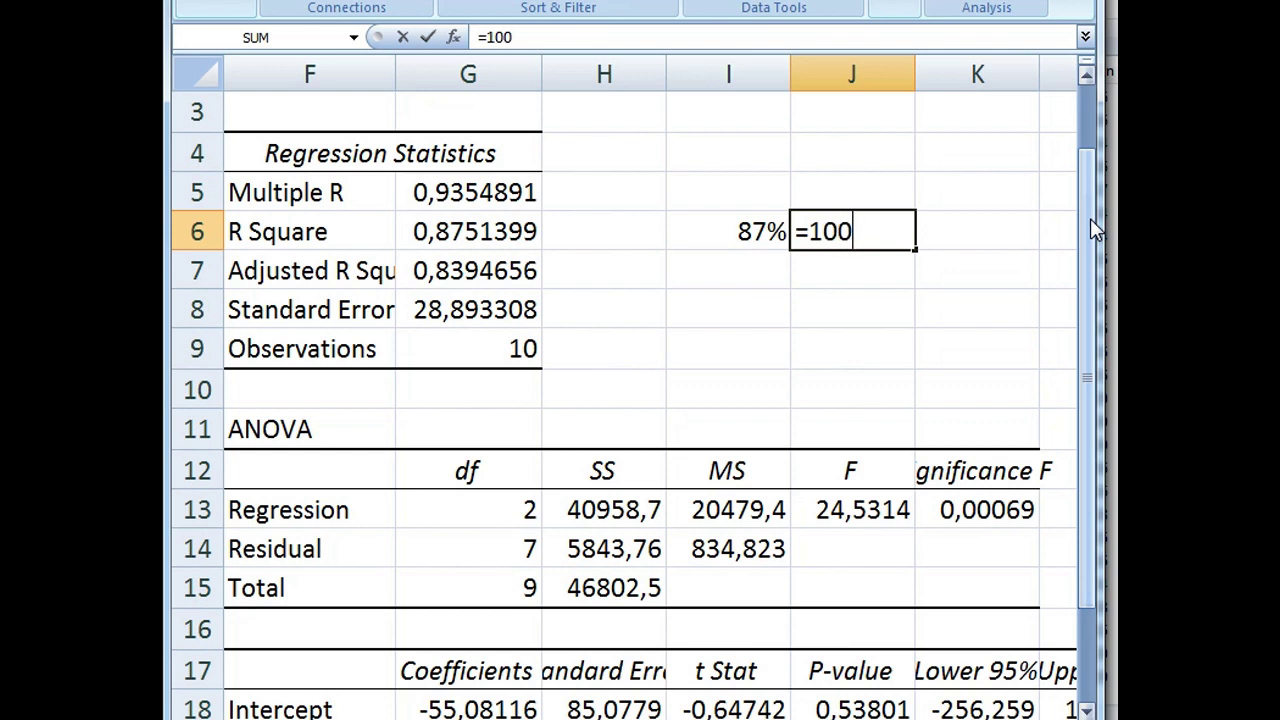
type("%-")
key("Left")
key("Return")
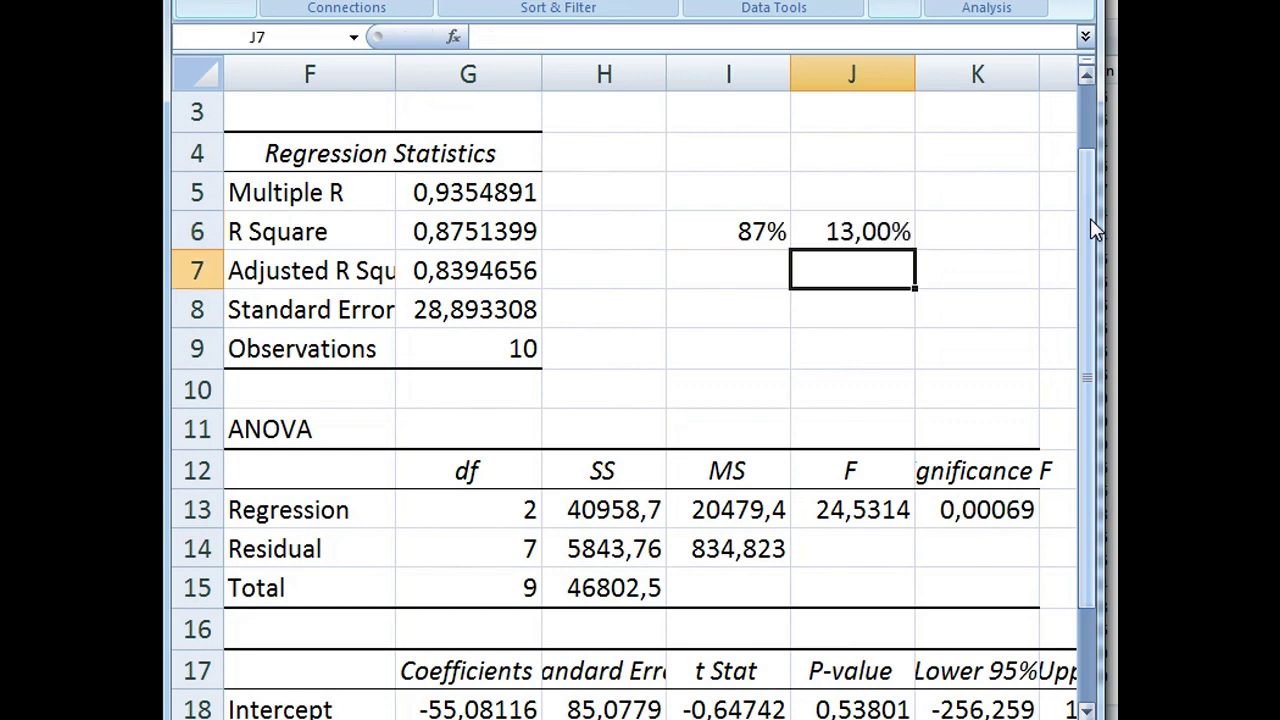
key("Up")
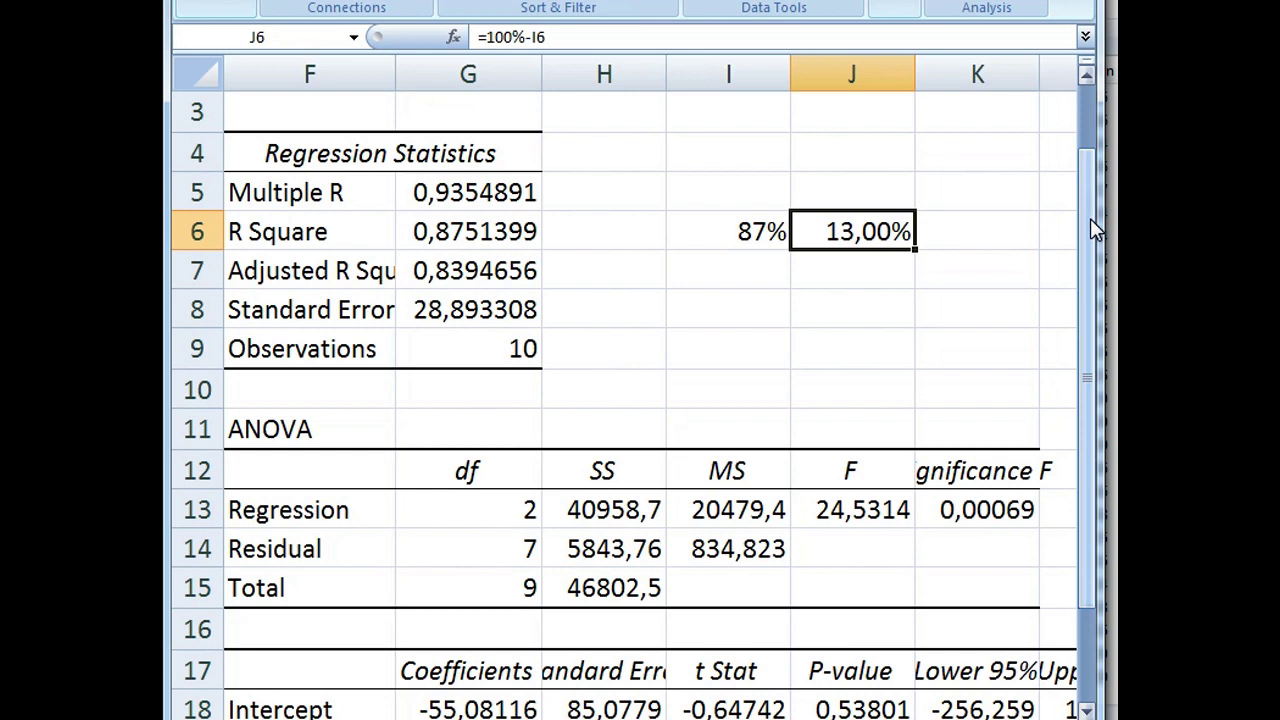
Step: Examine the Harga (X1), Promosi (X2) and Hasil penjualan (Y) headings of the source data table
key("Left")
key("Left")
key("Left")
key("Left")
key("Left")
key("Left")
key("Left")
key("Left")
key("Left")
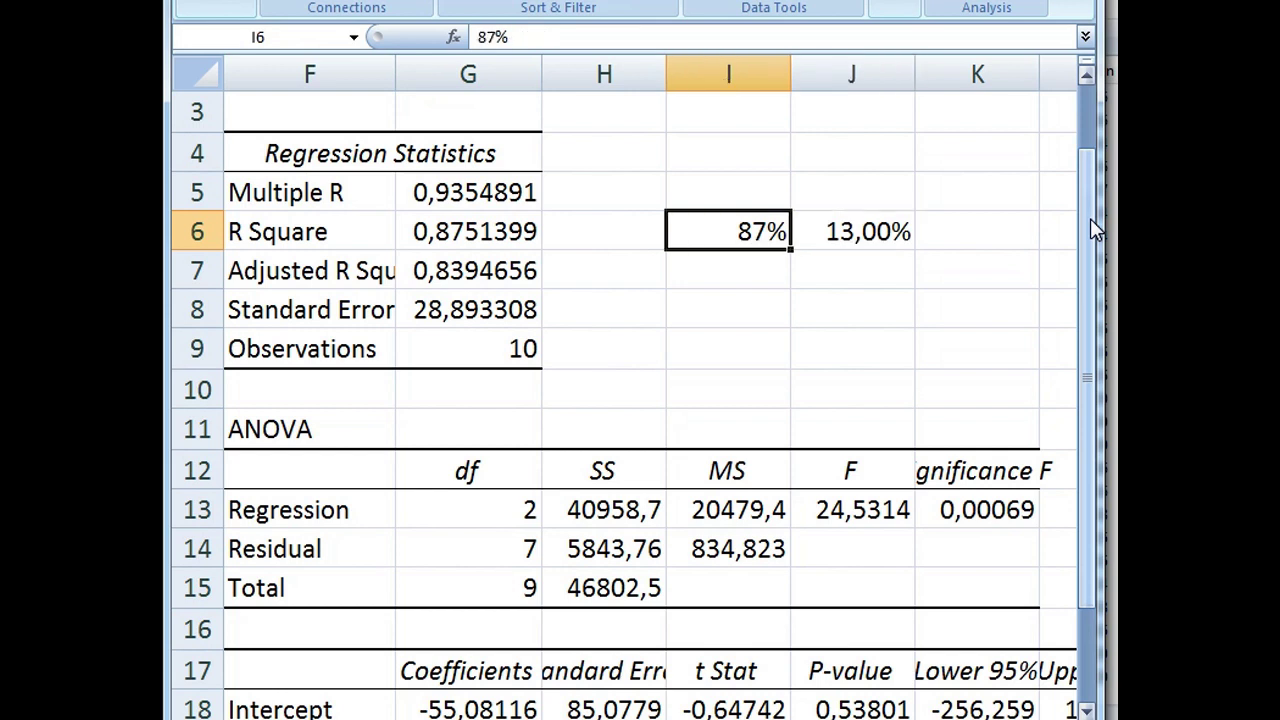
key("Up")
key("Up")
key("Up")
key("Up")
key("Up")
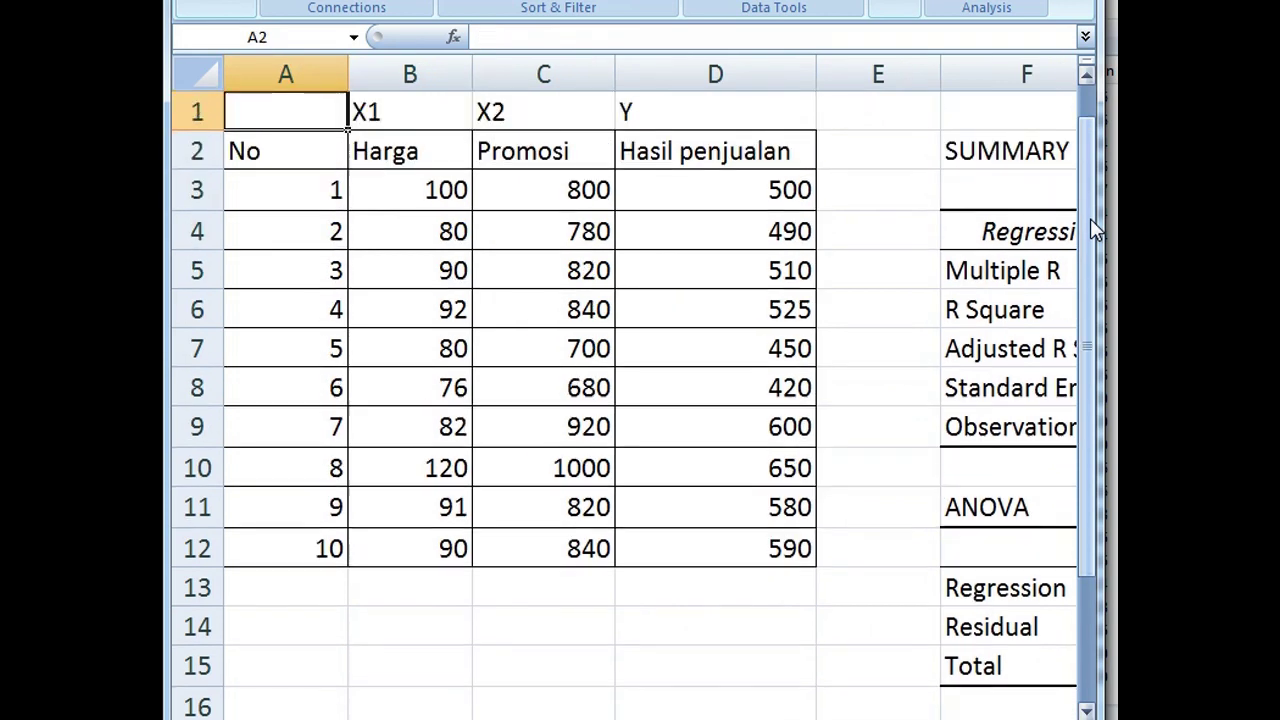
key("Right")
key("Right")
key("Down")
key("Left")
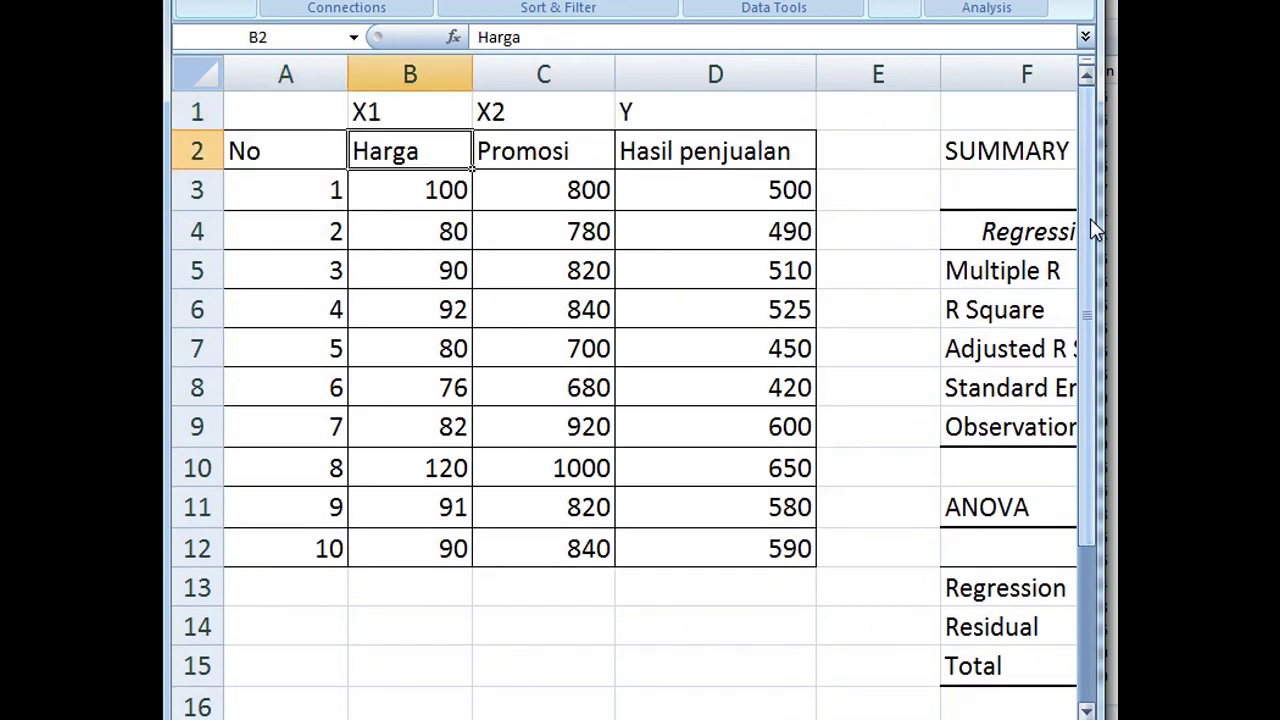
key("Right")
key("Right")
key("Right")
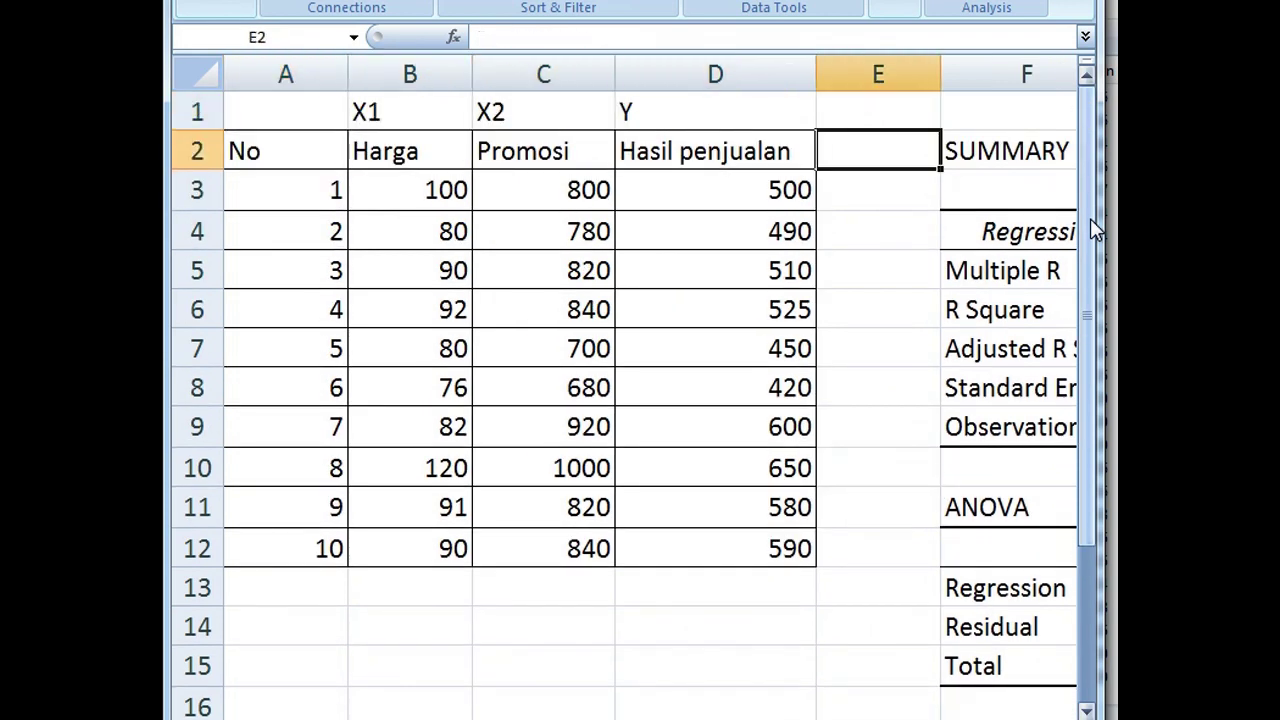
key("Left")
key("Left")
key("Left")
key("Right")
key("Right")
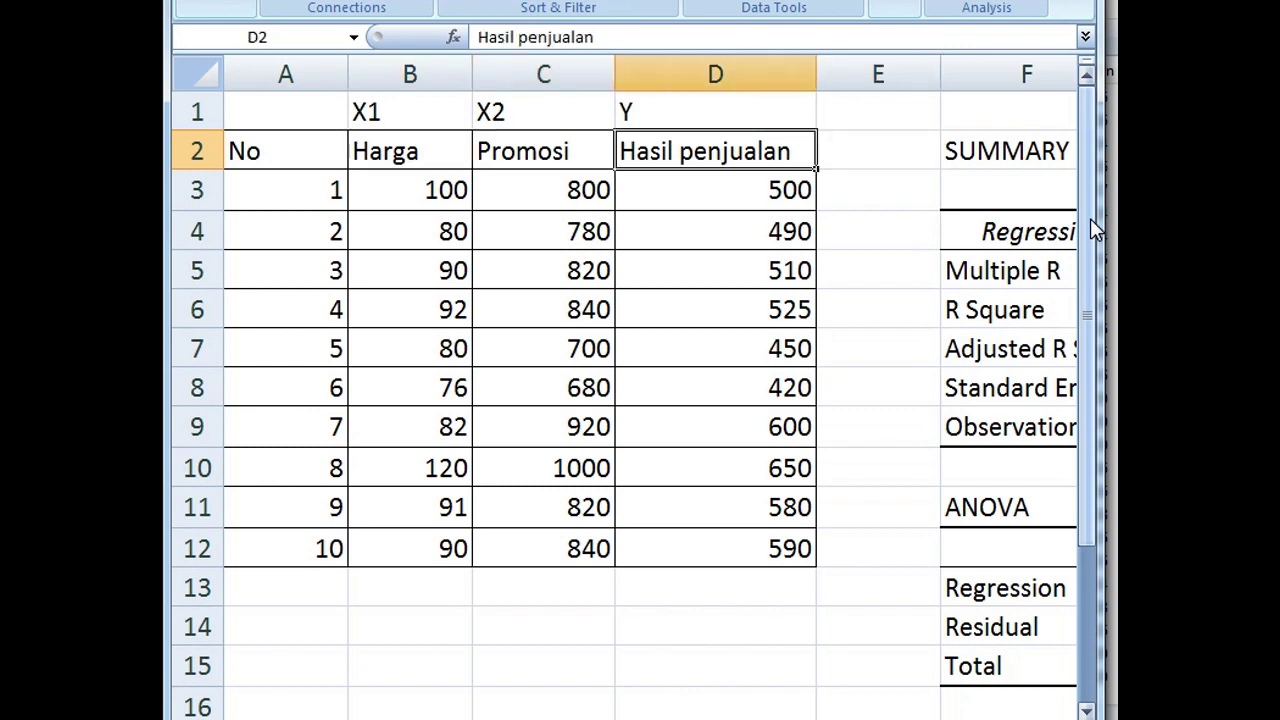
Step: Return to the regression summary and examine the percentage in cell I6 on the R Square row
key("Right")
key("Right")
key("Right")
key("Right")
key("Right")
key("Right")
key("Right")
key("Down")
key("Down")
key("Down")
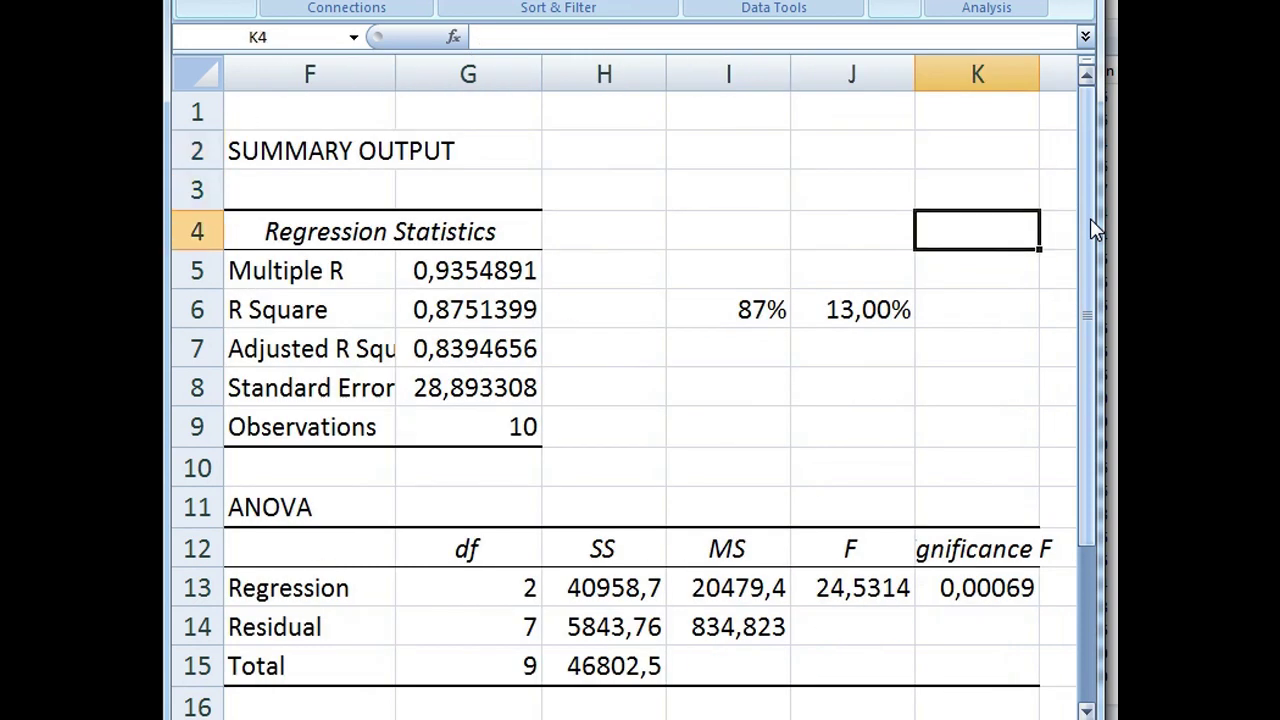
key("Left")
key("Down")
key("Left")
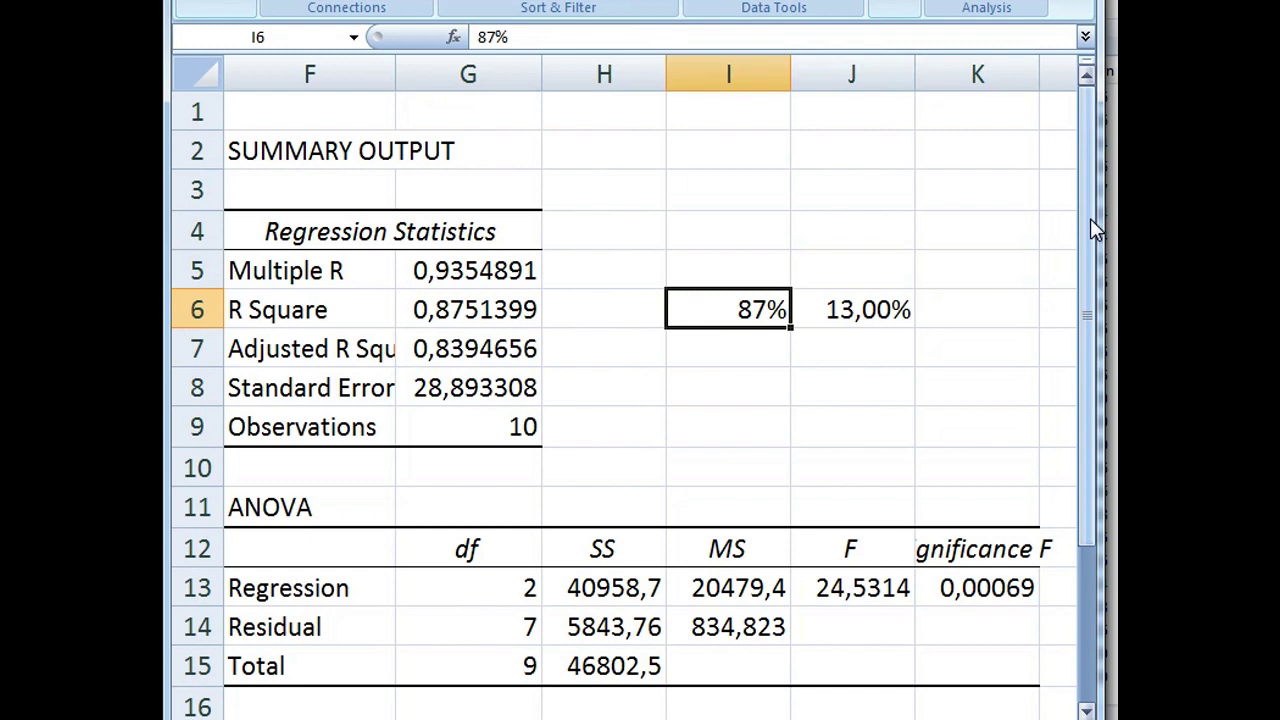
Step: Review the independent variable headings Harga and Promosi in the source data table
key("Left")
key("Left")
key("Home")
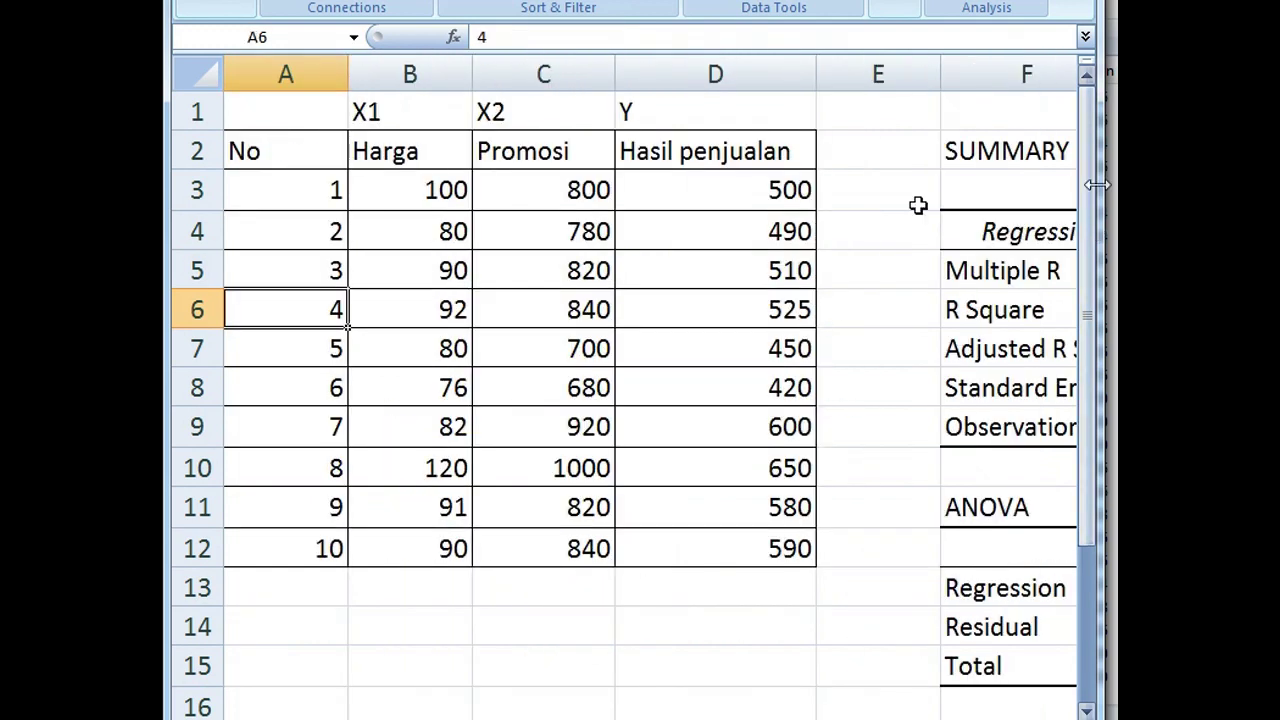
left_click(770, 175)
left_click(404, 158)
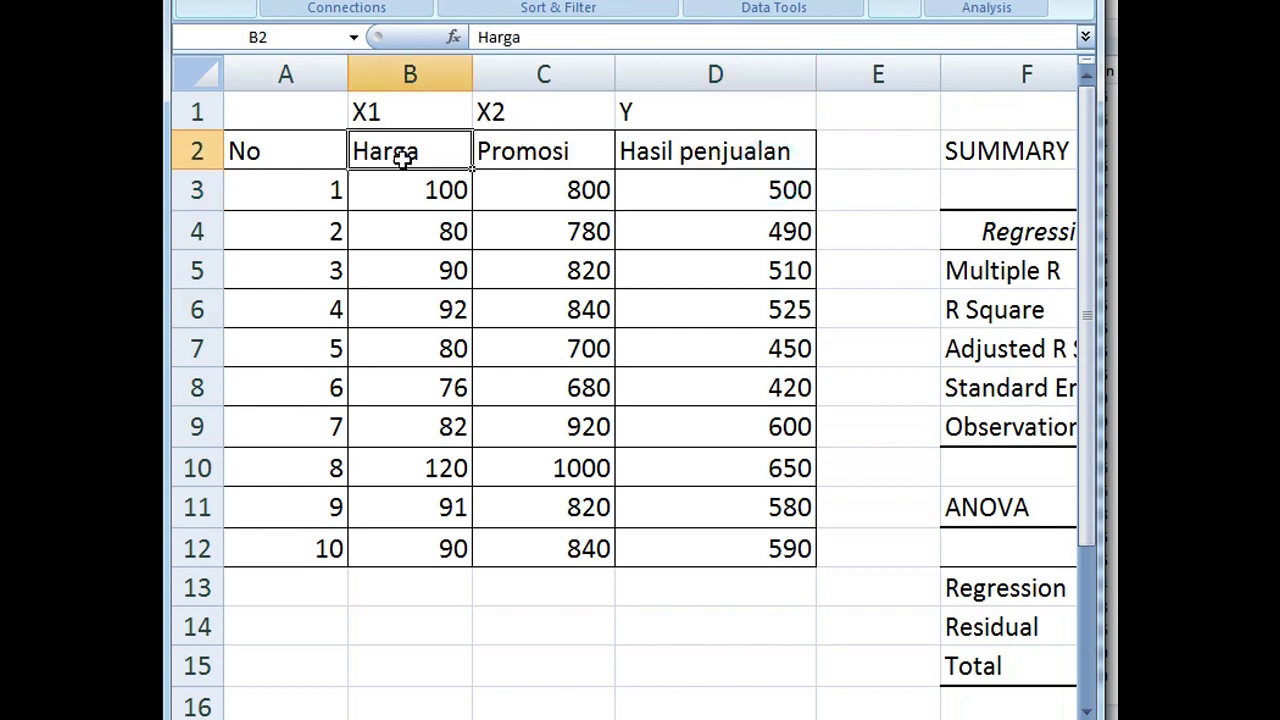
left_click(500, 152)
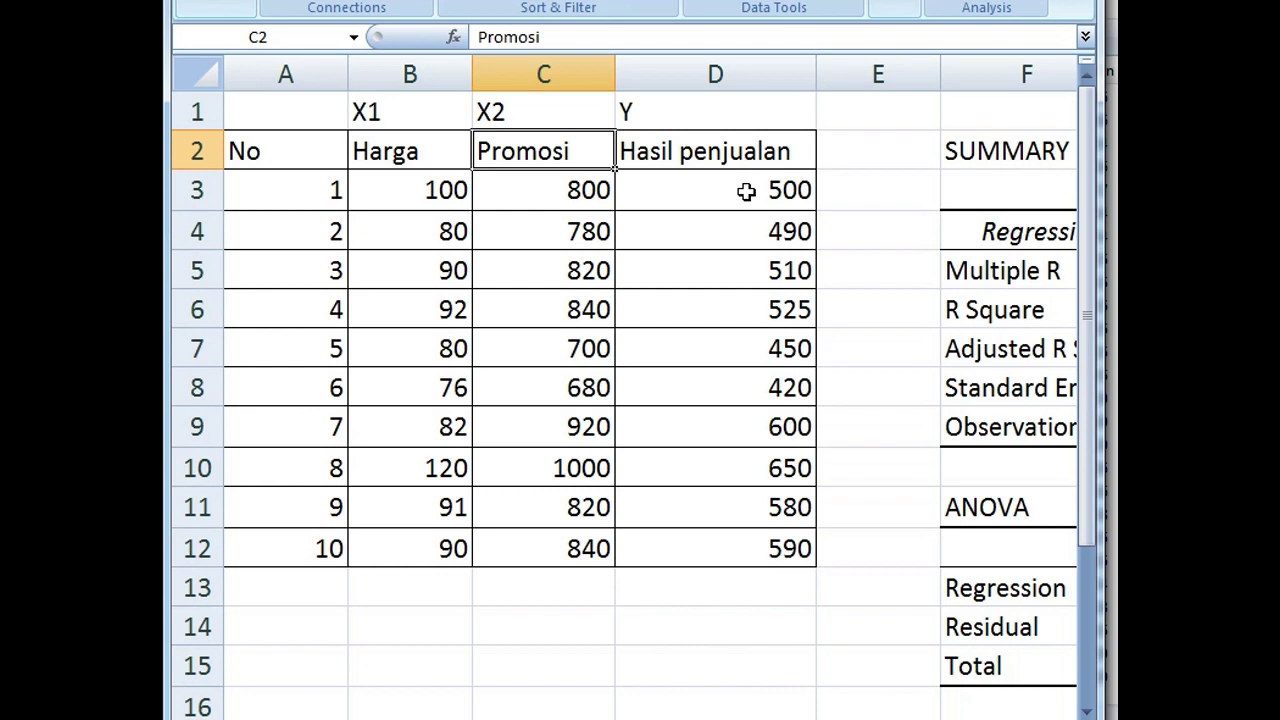
Step: Examine the R Square result in the summary output together with the percentages in I6 and J6
key("Right")
key("Right")
key("Right")
key("Right")
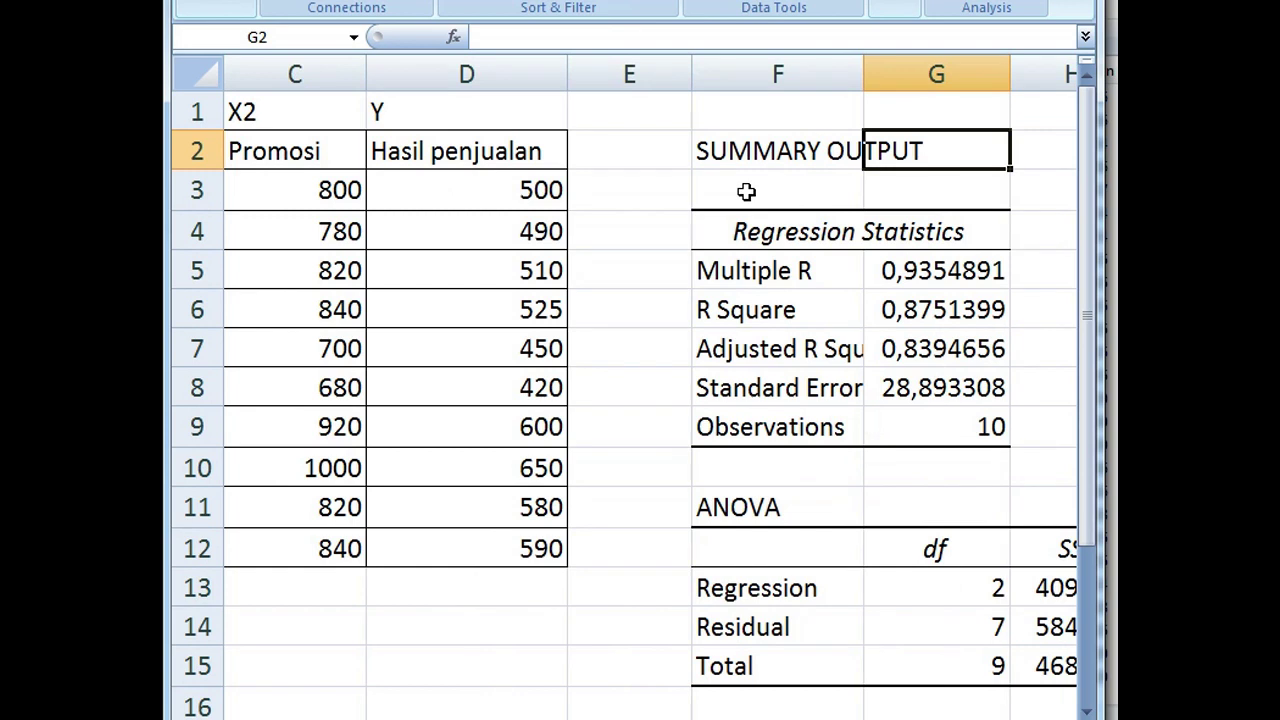
key("alt+Tab")
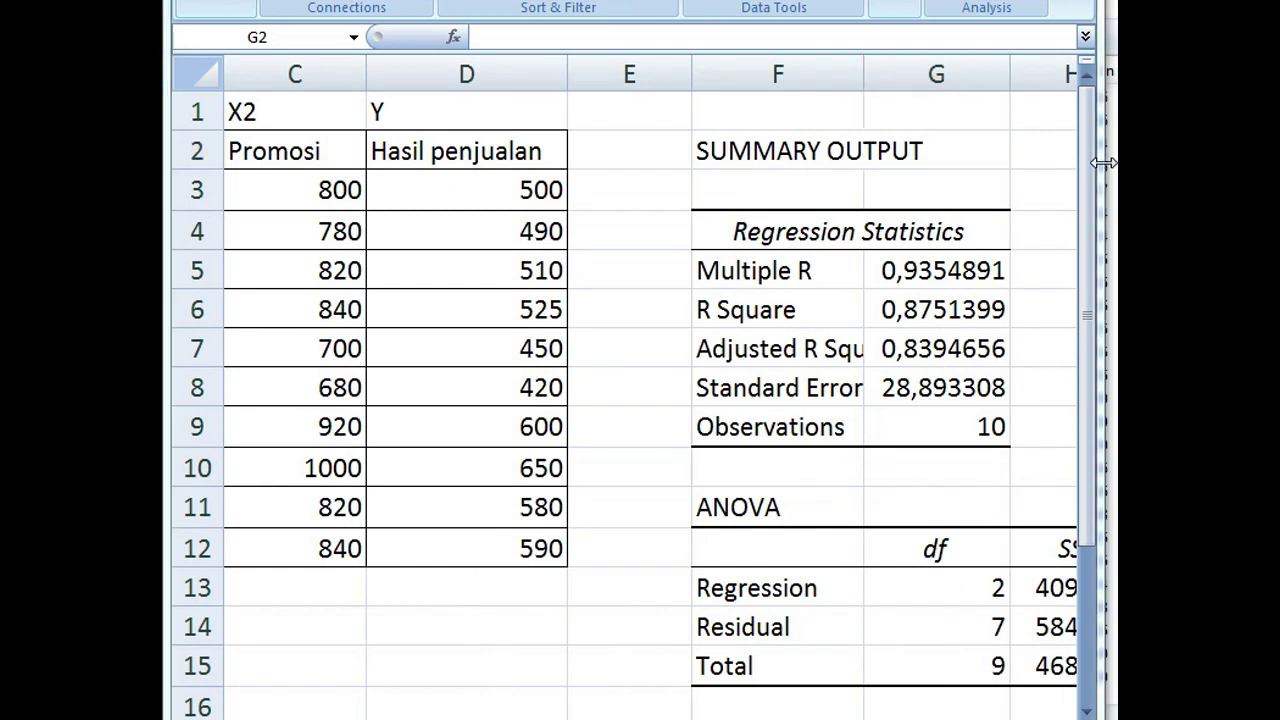
left_click(797, 314)
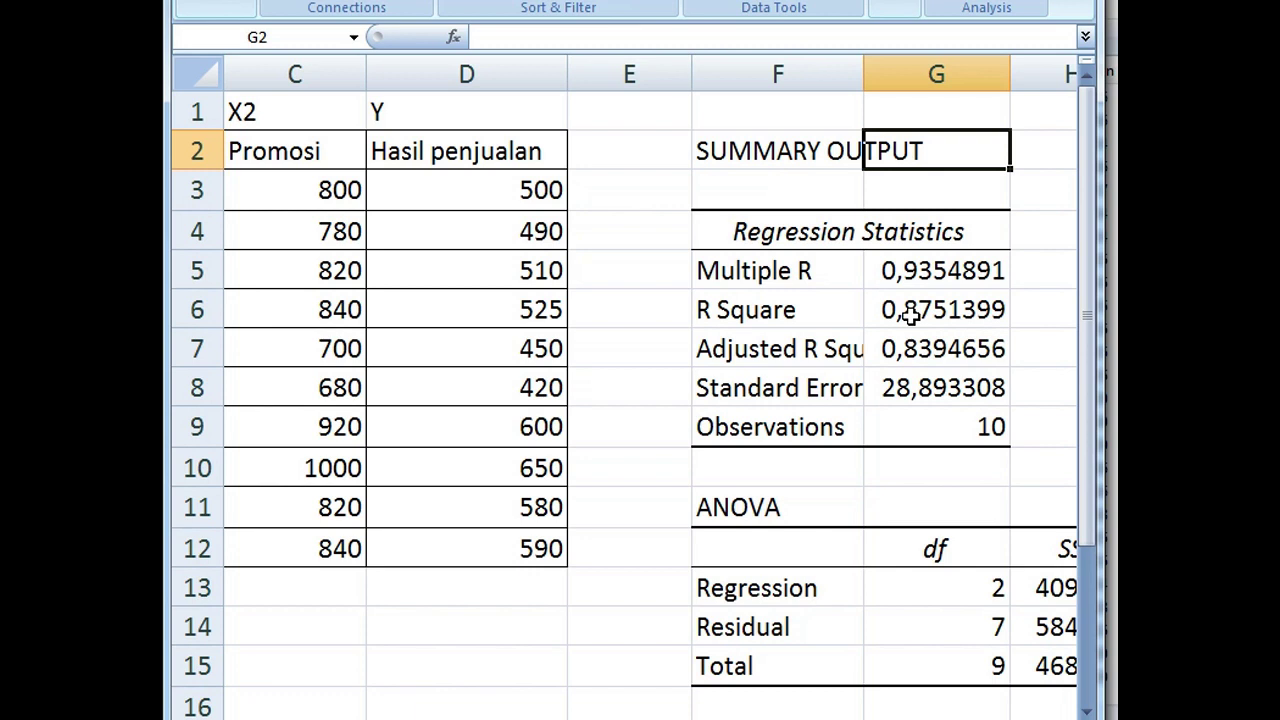
key("Right")
key("Right")
key("Right")
key("Right")
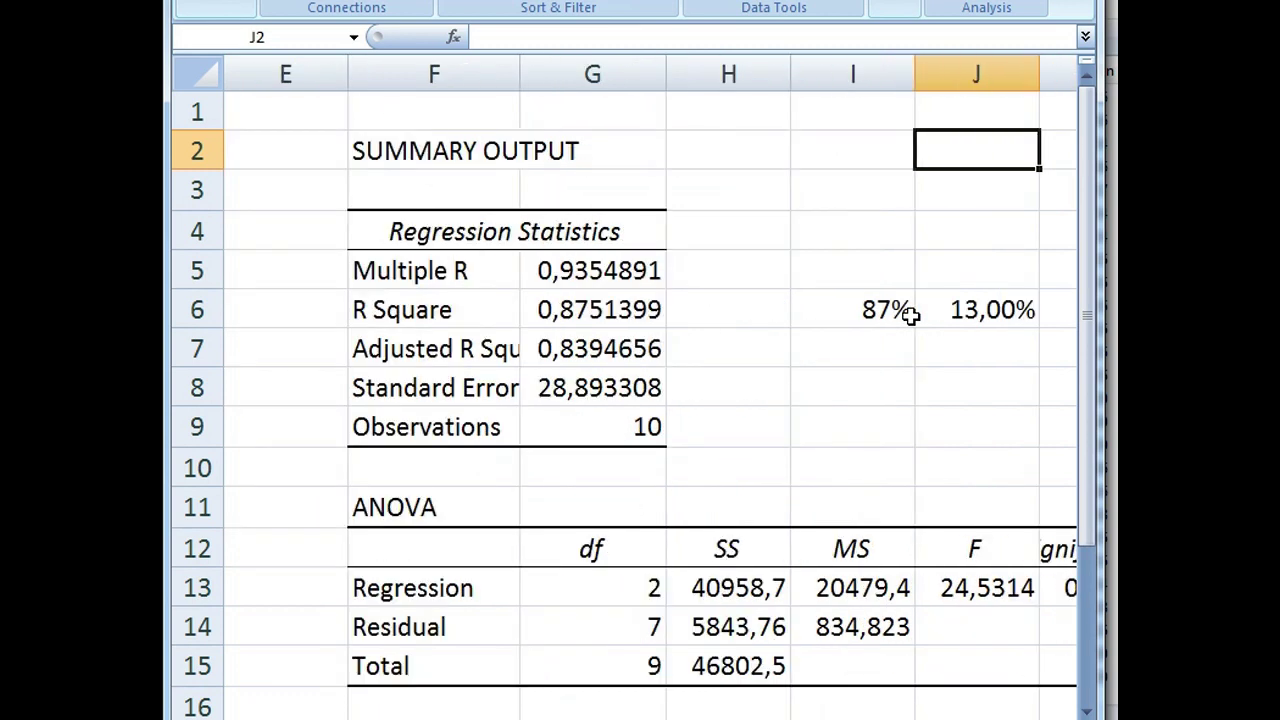
Step: Label the F value column of the ANOVA table by entering "F hitung" in cell J11
scroll(800, 412, "down", 1)
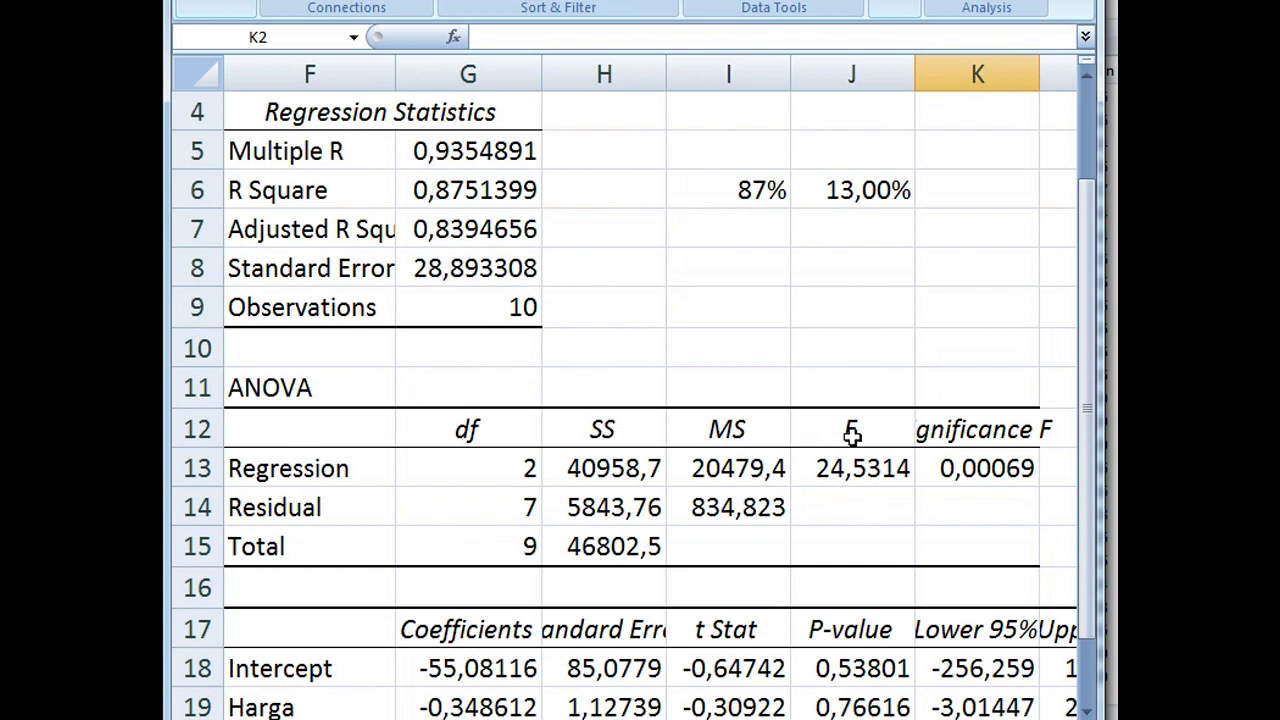
scroll(864, 440, "down", 1)
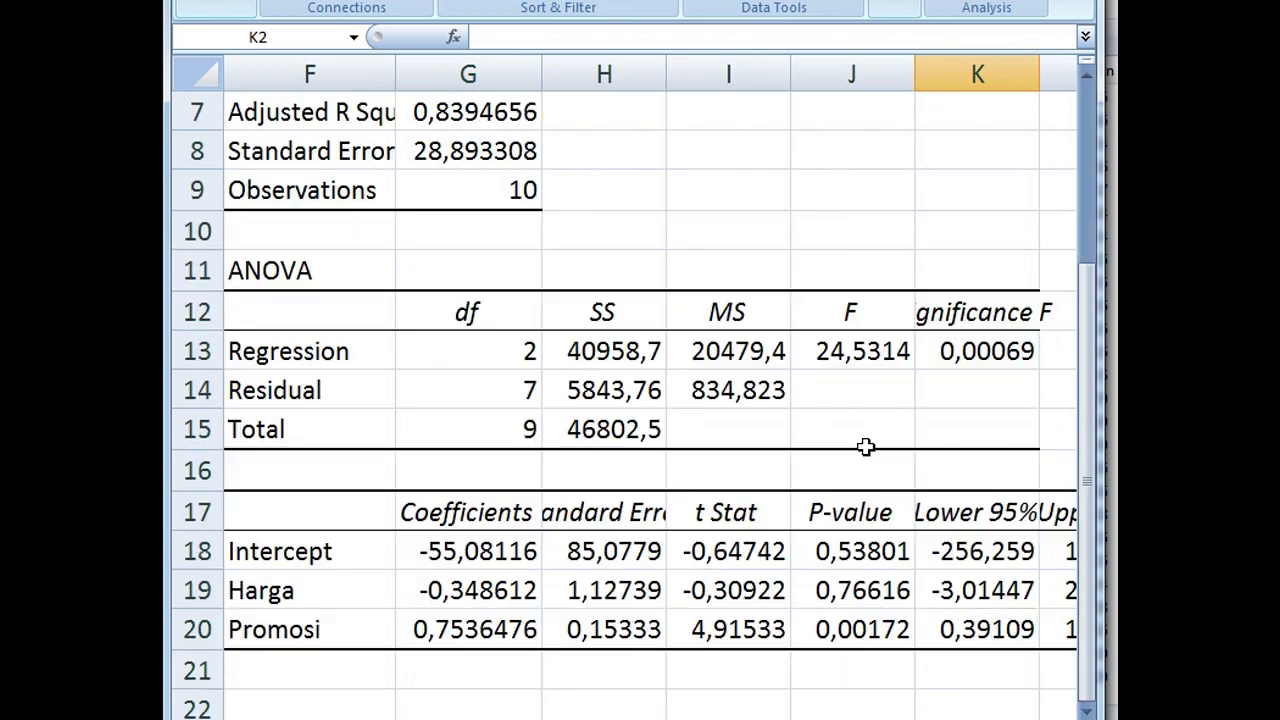
left_click(858, 357)
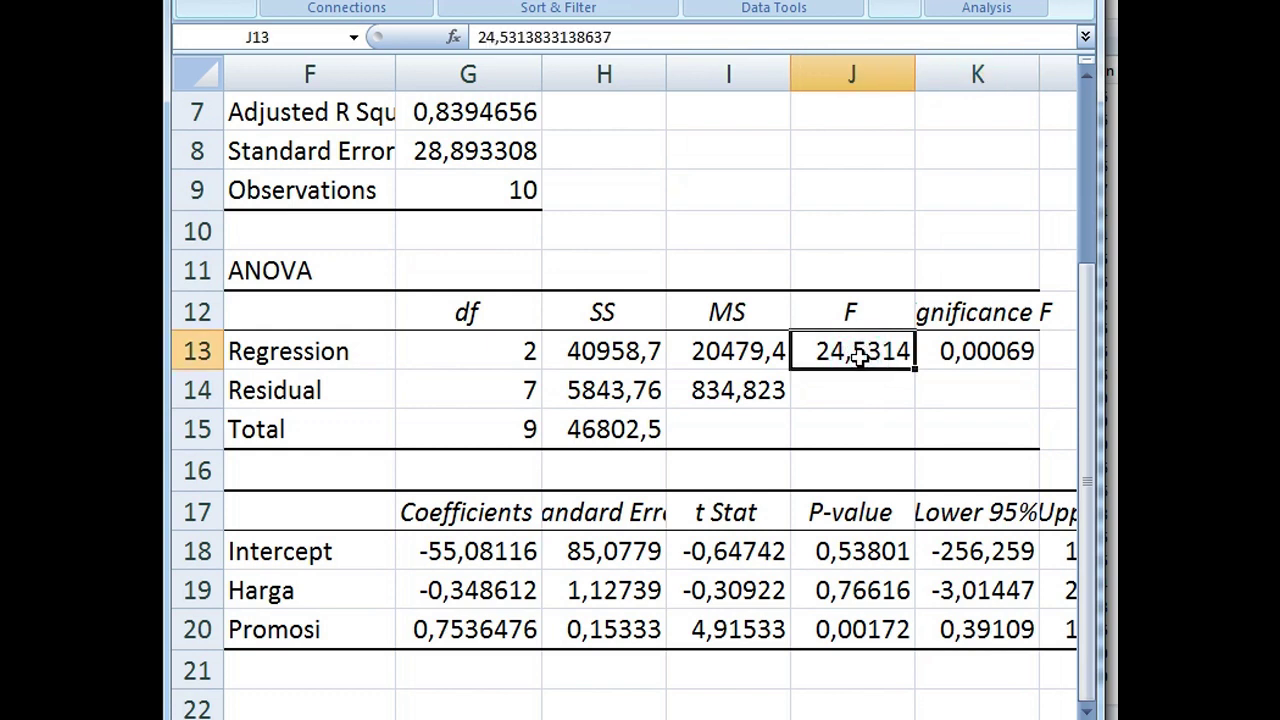
left_click(858, 270)
type("F ")
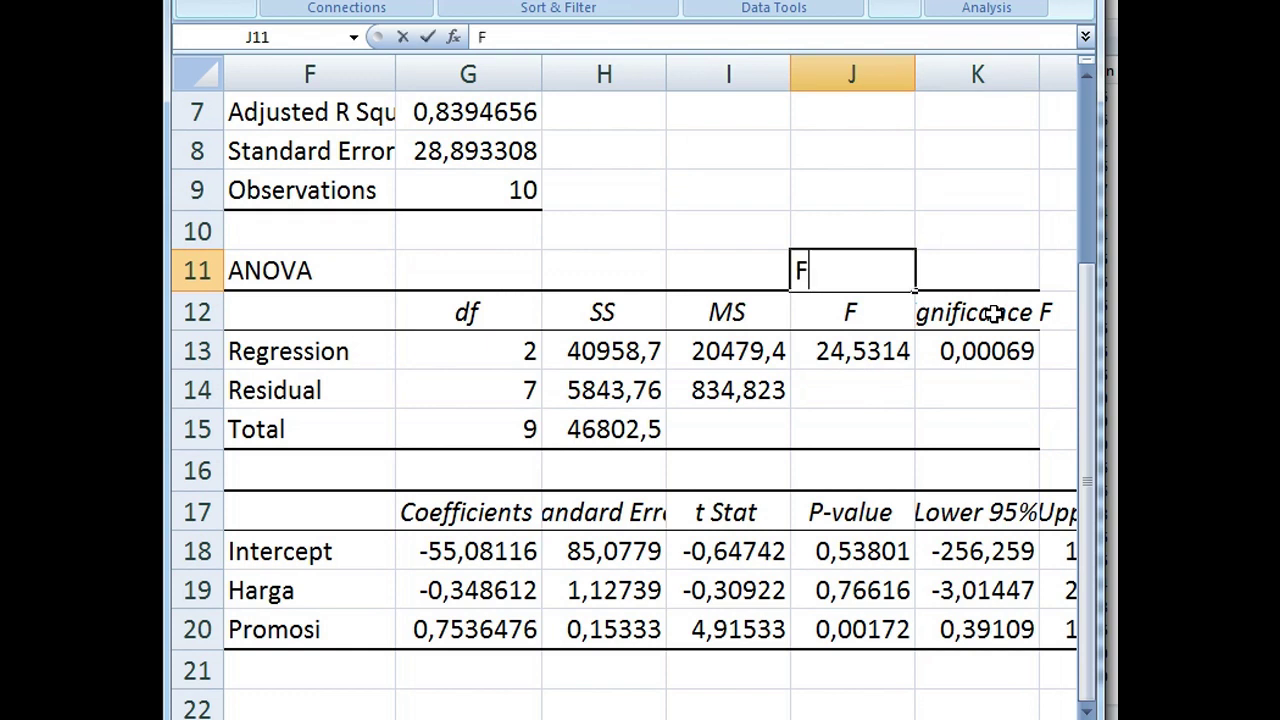
type("hitung")
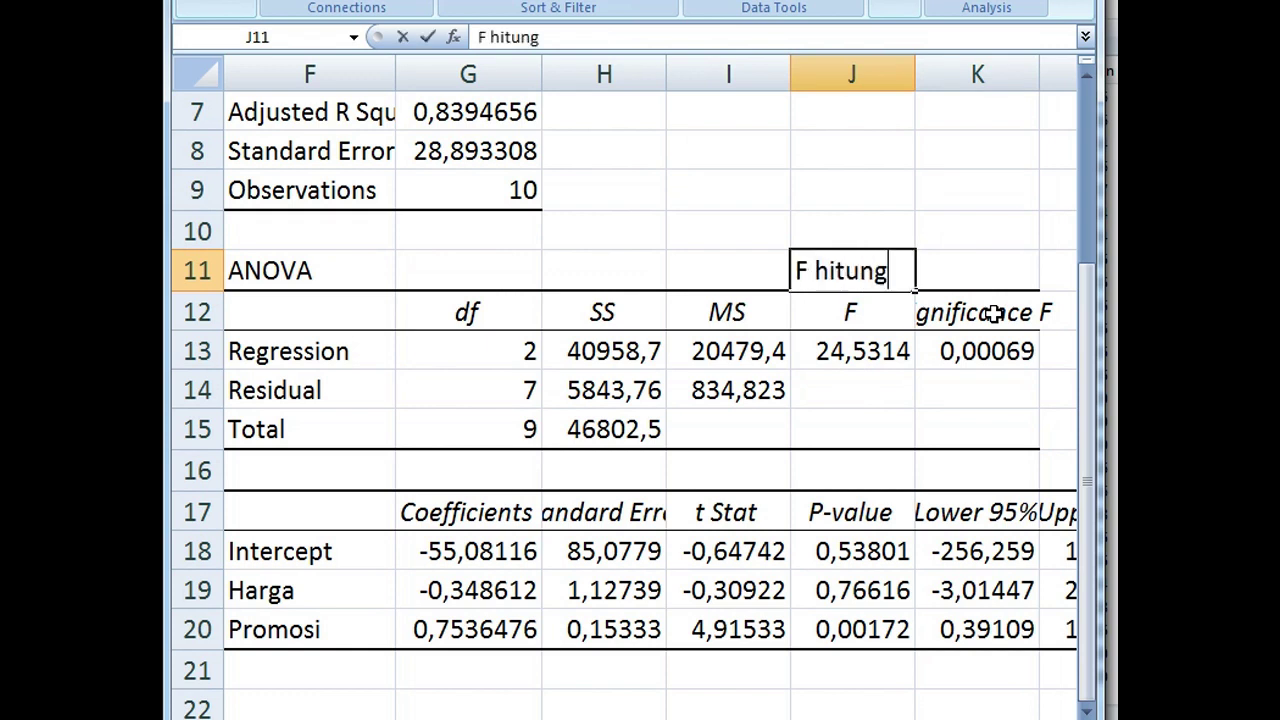
key("Return")
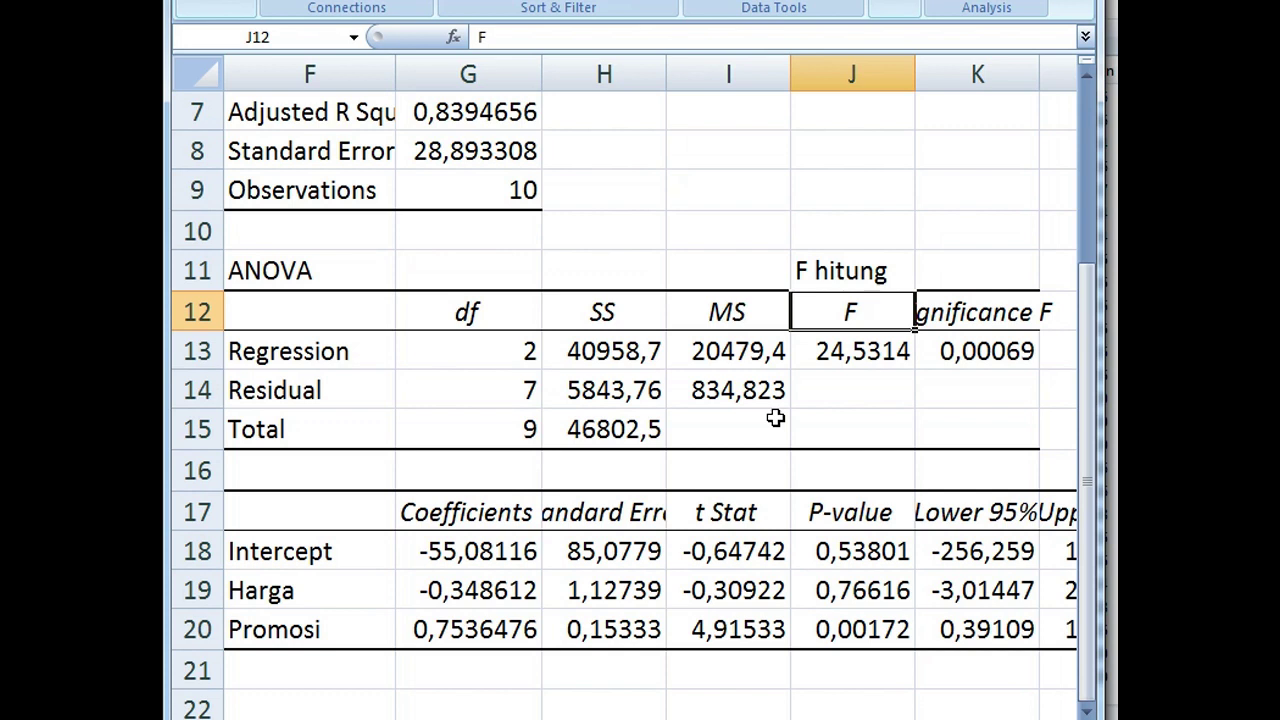
Step: Examine the regression F value under the F hitung label and recheck the source data and the regression output
left_click(833, 364)
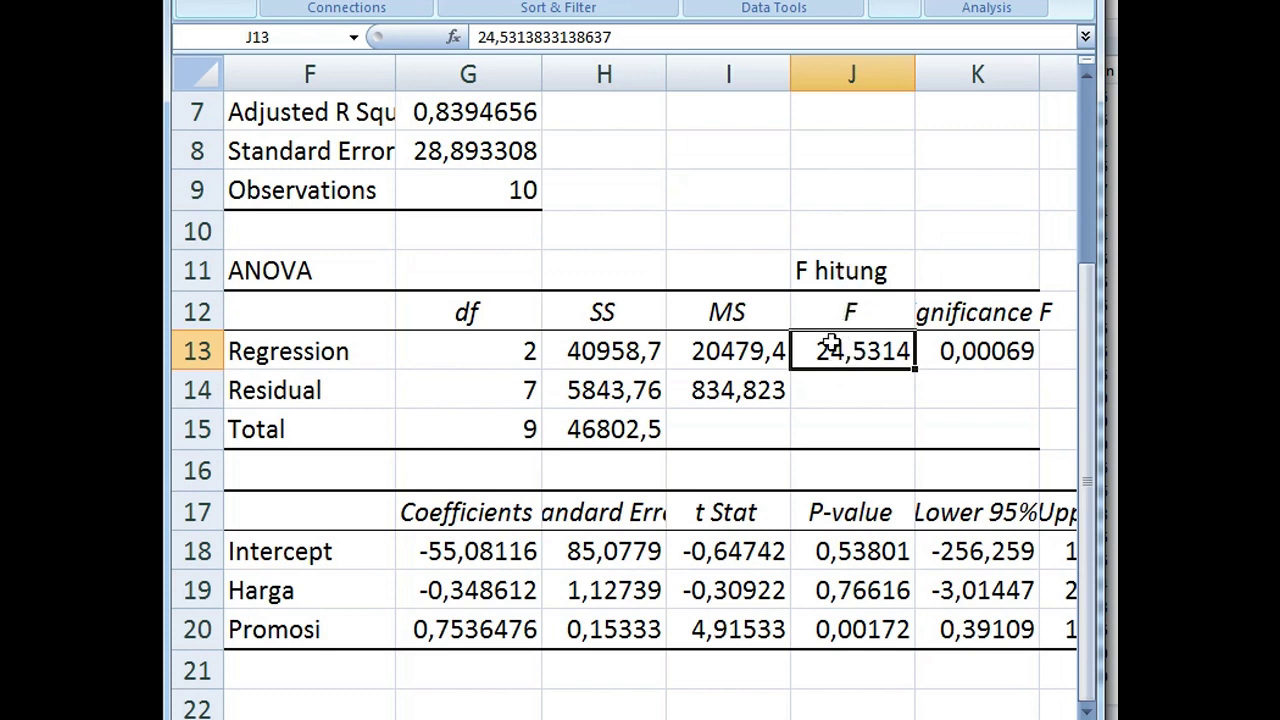
left_click(815, 235)
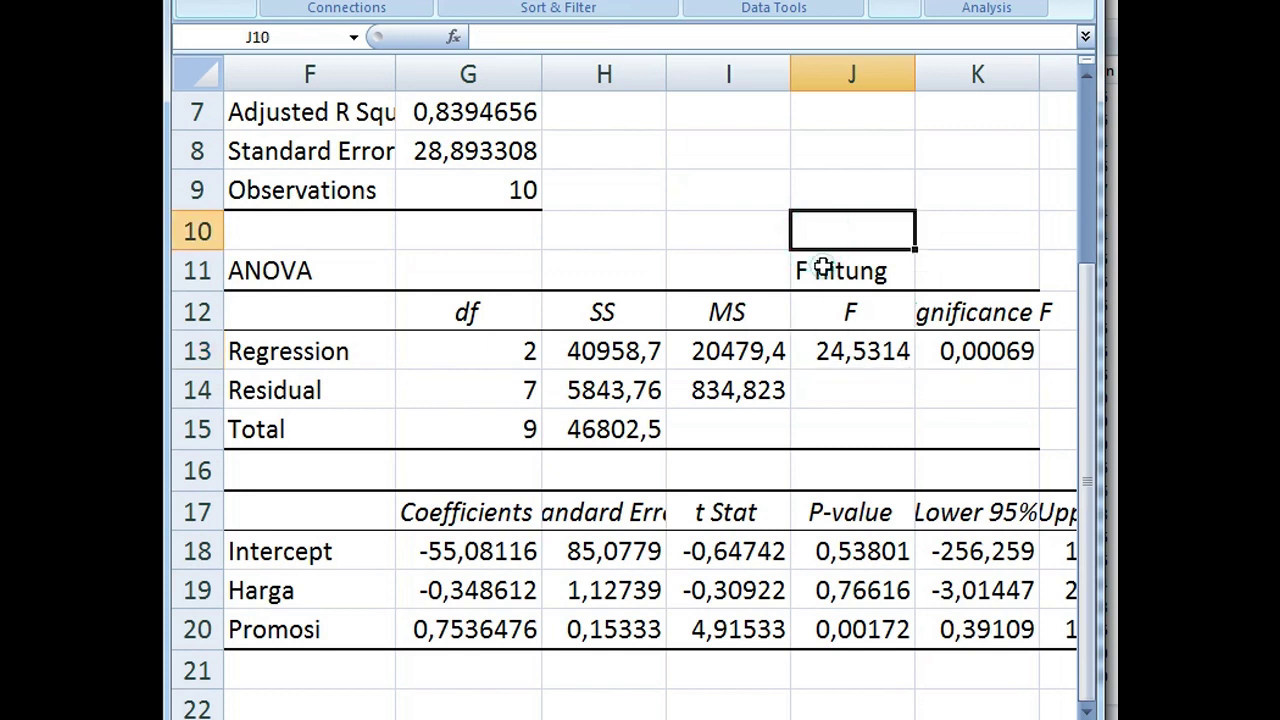
left_click(824, 268)
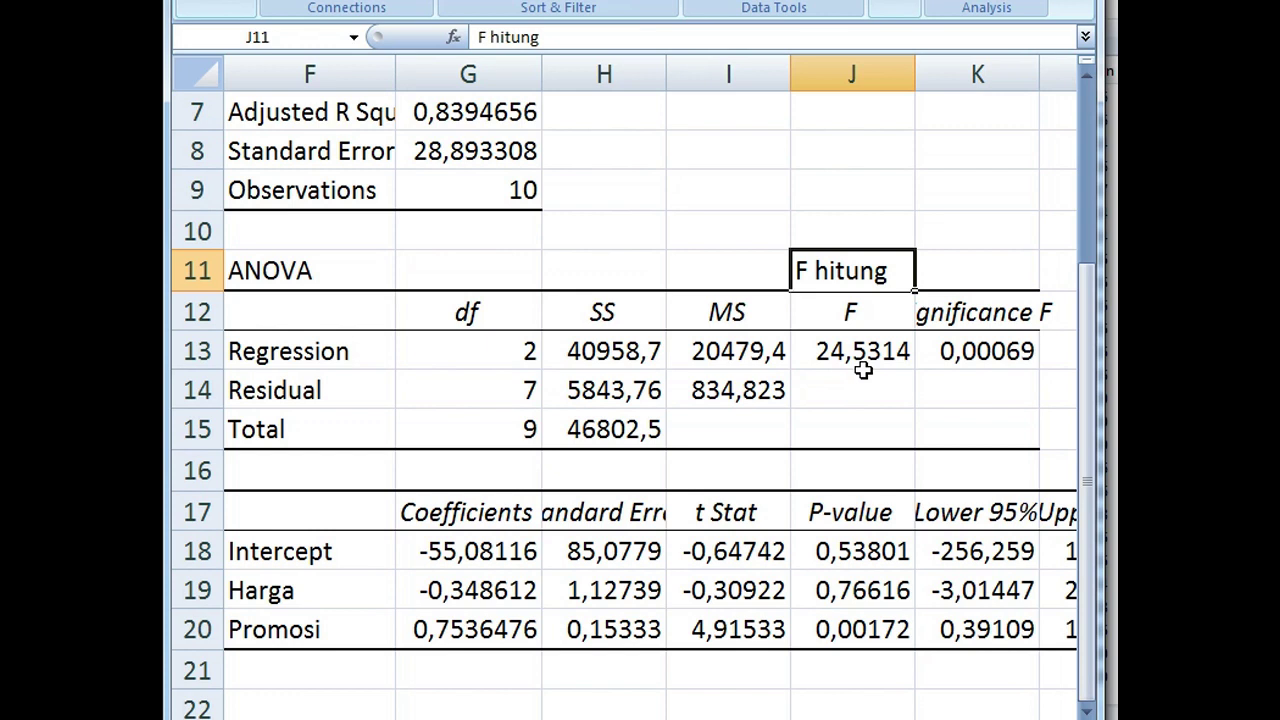
key("Up")
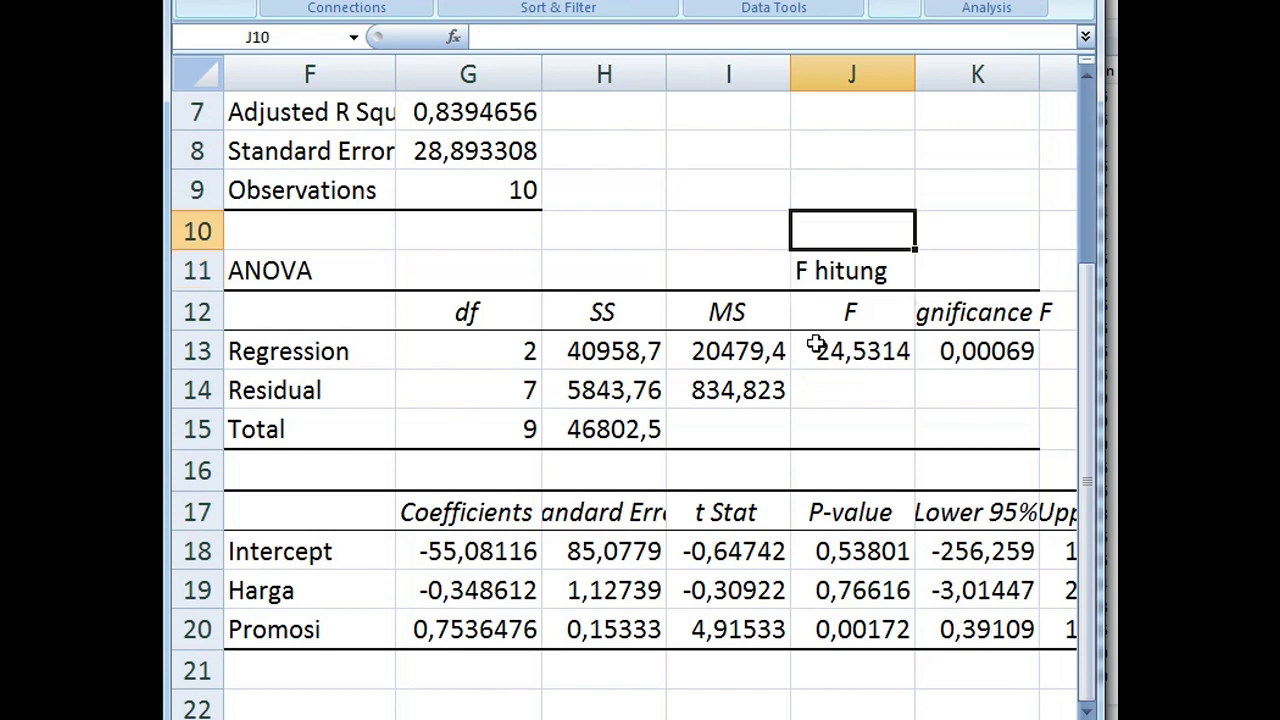
scroll(857, 366, "up", 2)
left_click_drag(912, 716, 880, 716)
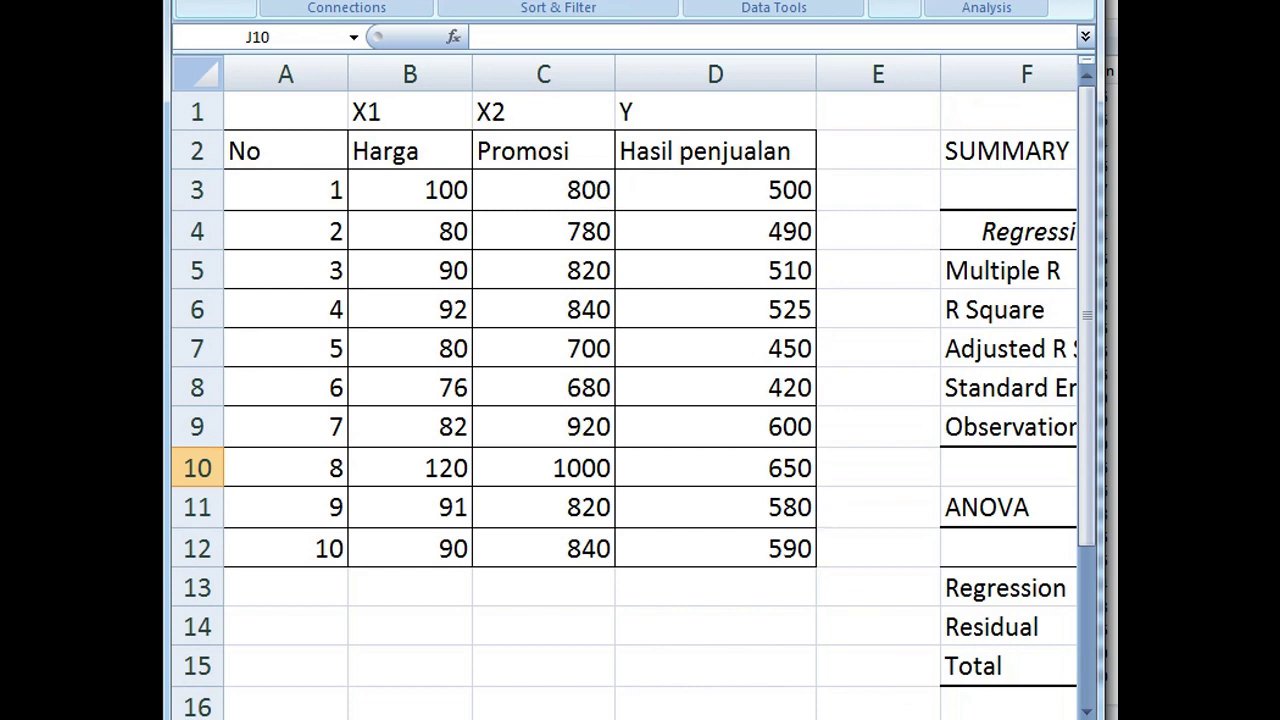
left_click_drag(815, 716, 850, 716)
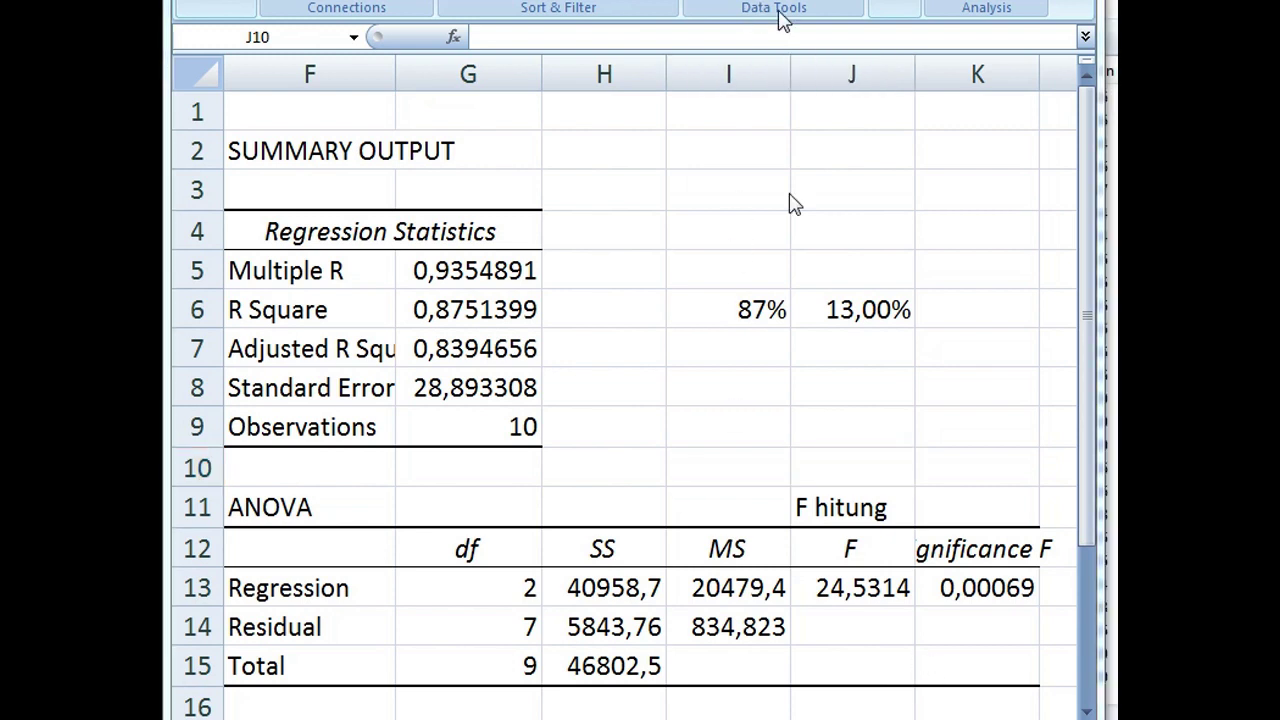
left_click(849, 475)
scroll(849, 480, "down", 2)
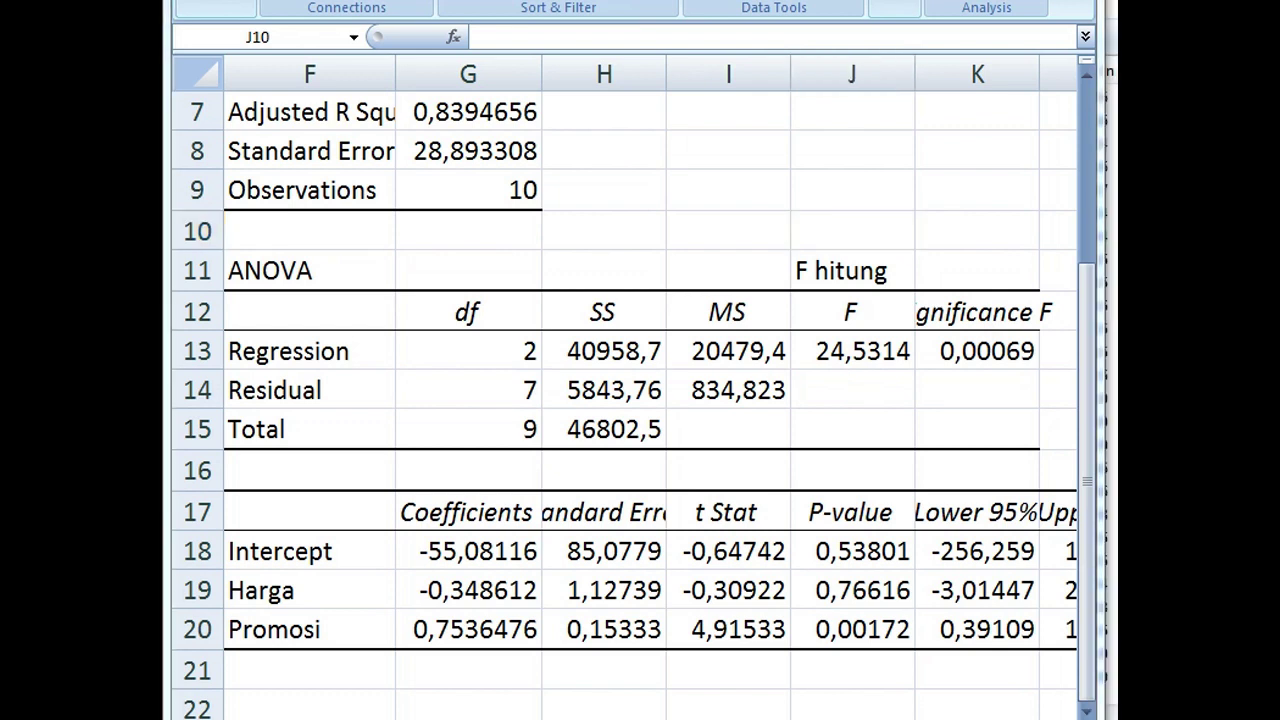
Step: Enter the significance threshold 0,05 in cell K11 above the Significance F heading
left_click(966, 270)
type("0,")
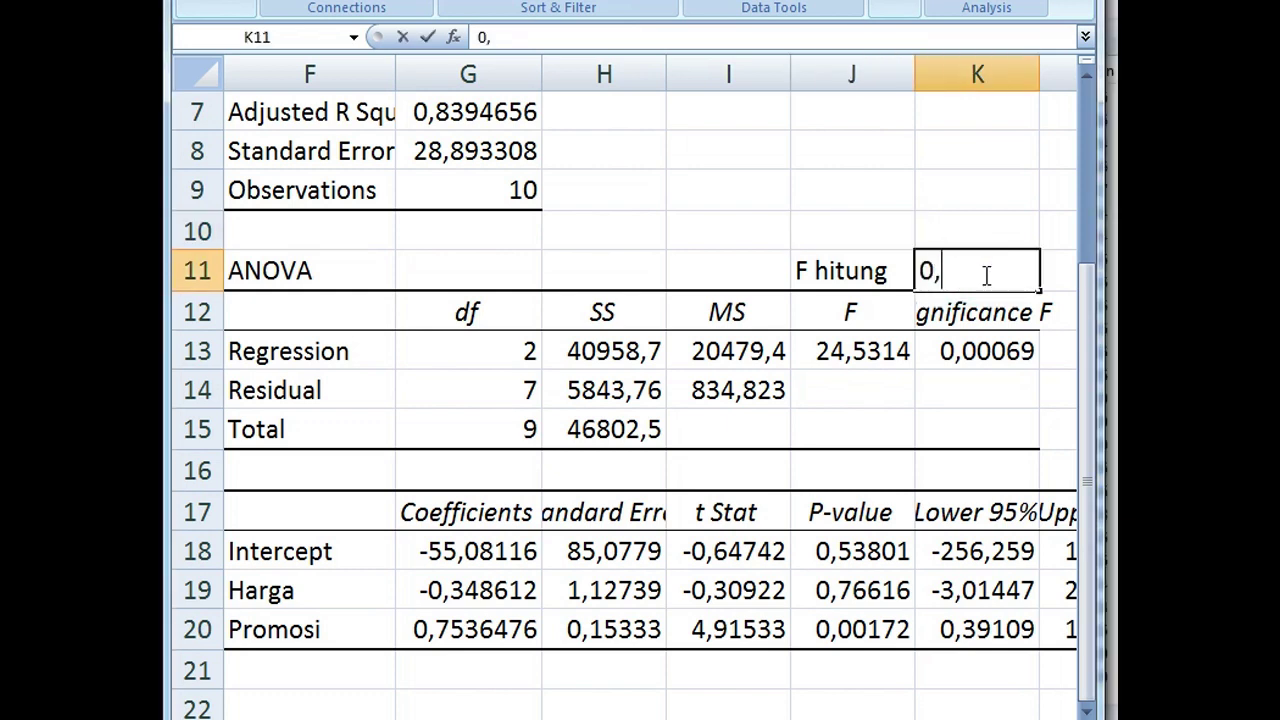
type("05")
left_click(954, 214)
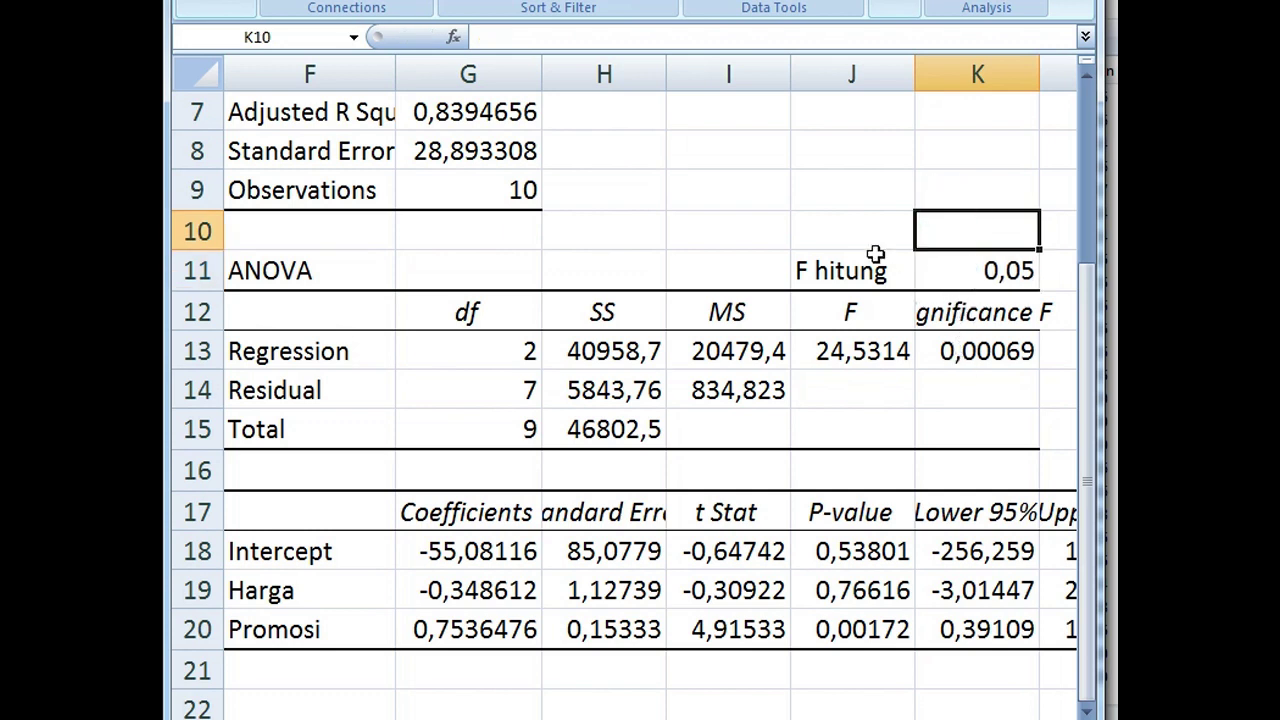
Step: Add the comparison notes "lebih besar" in J10 above F hitung and "lebih kecil" in K10 above the 0,05 threshold
left_click(823, 237)
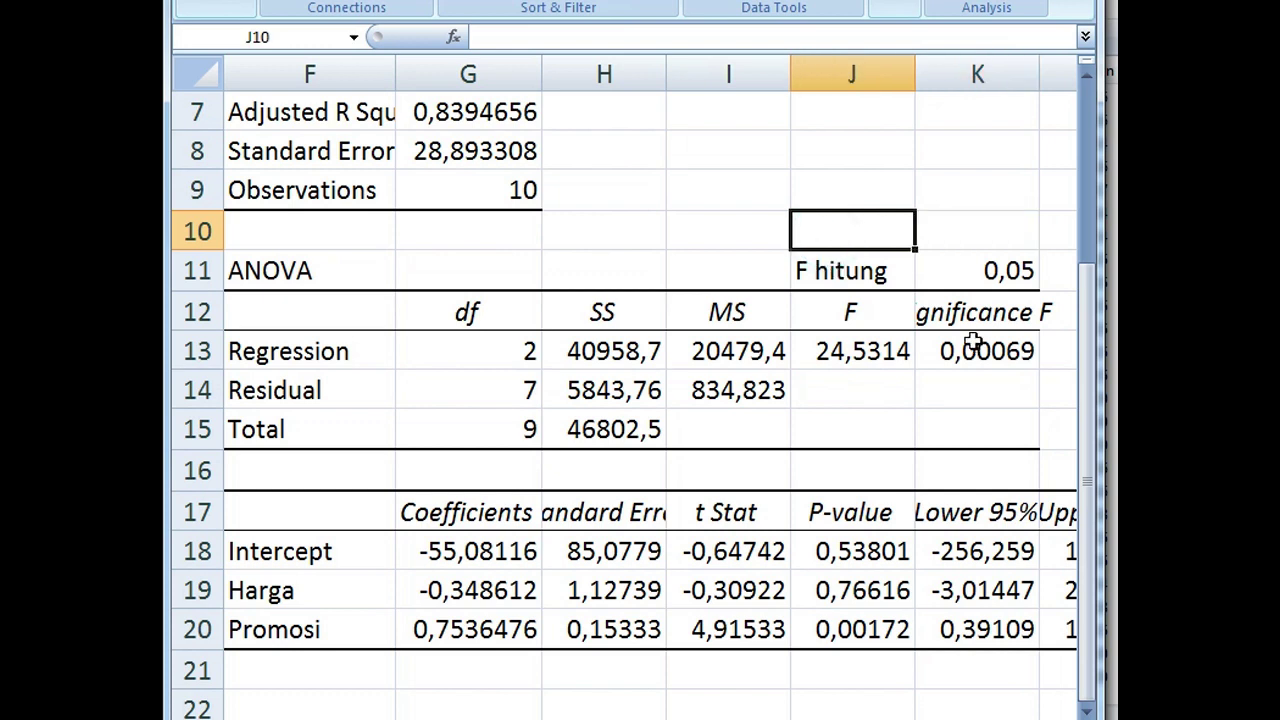
type("leb")
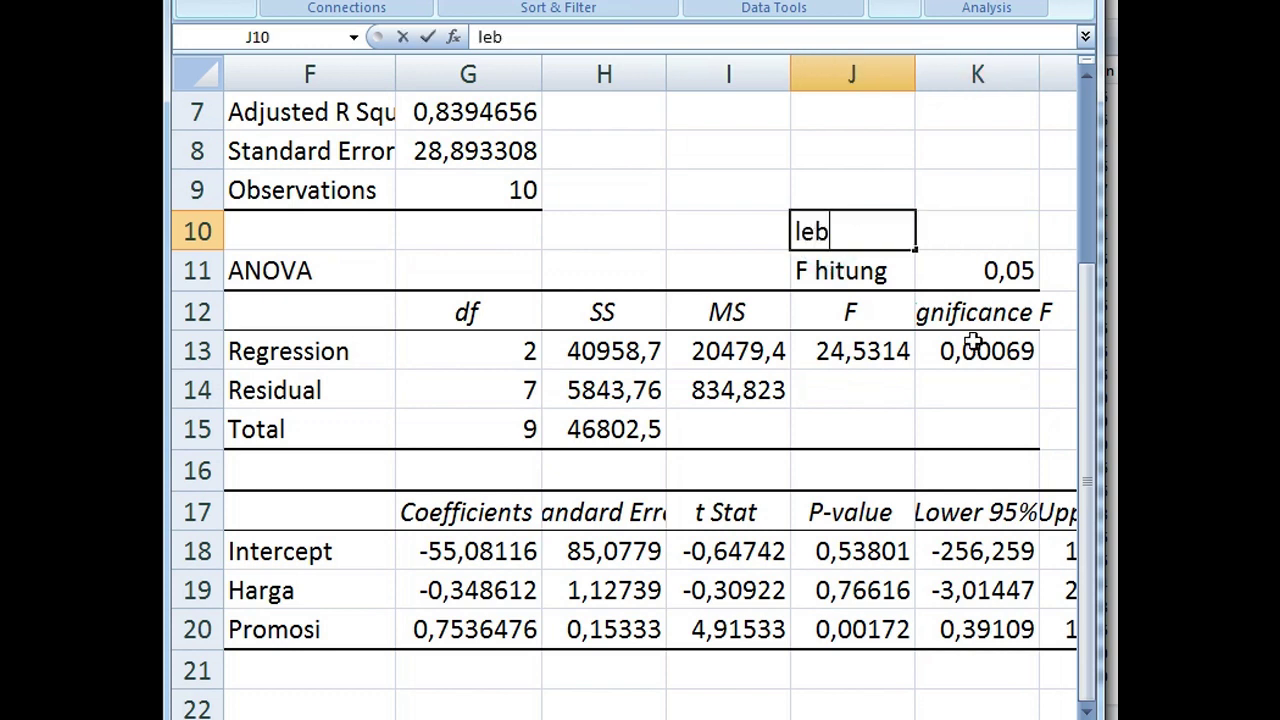
type("ih besar")
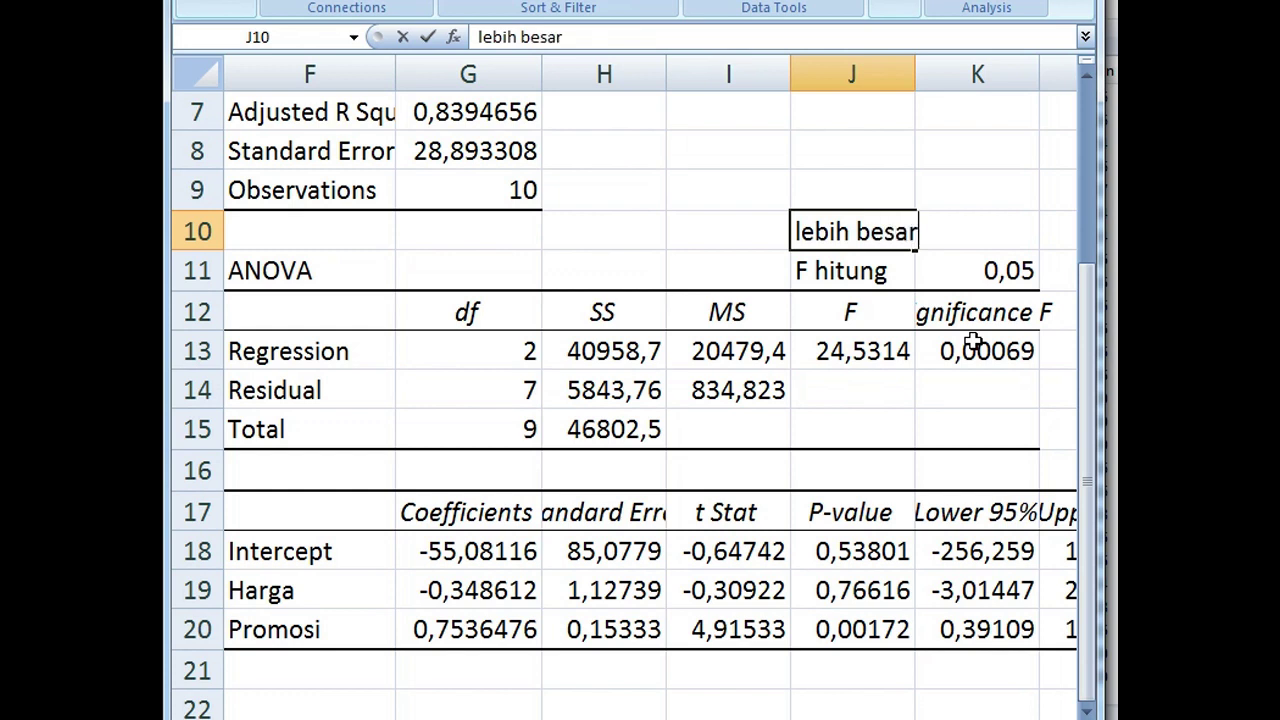
key("Return")
key("Up")
key("Right")
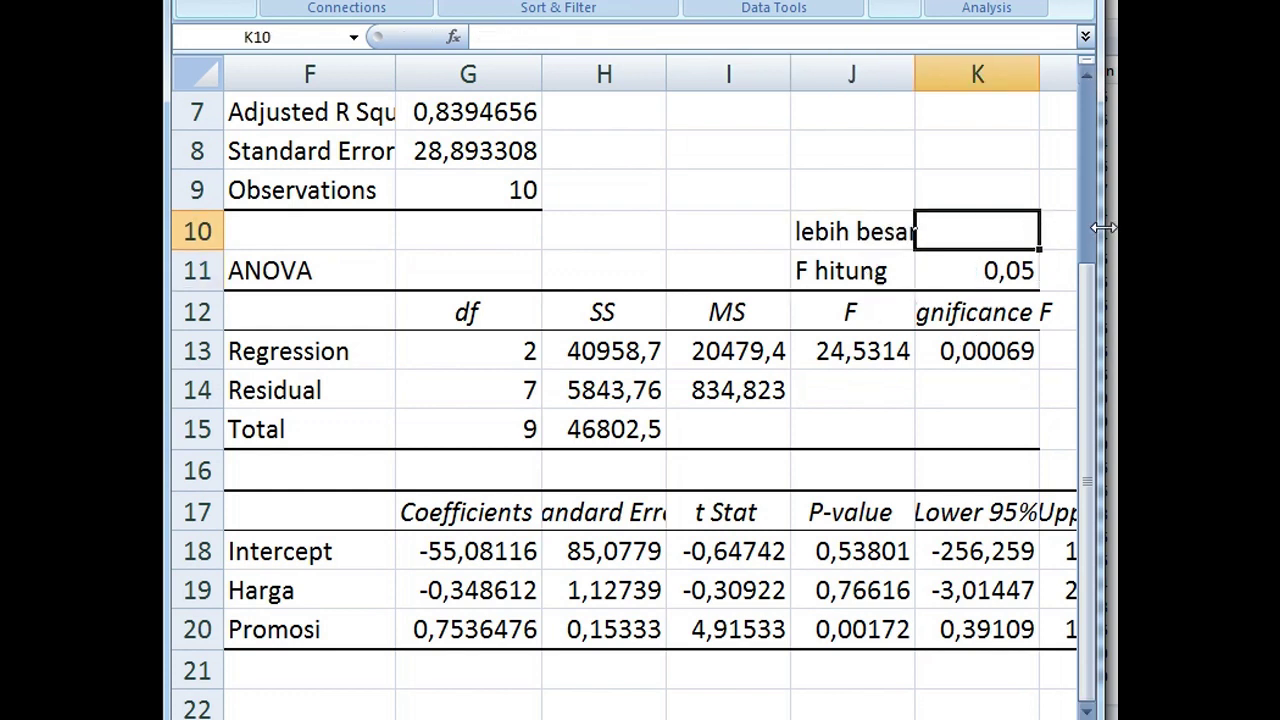
type("lebih keci")
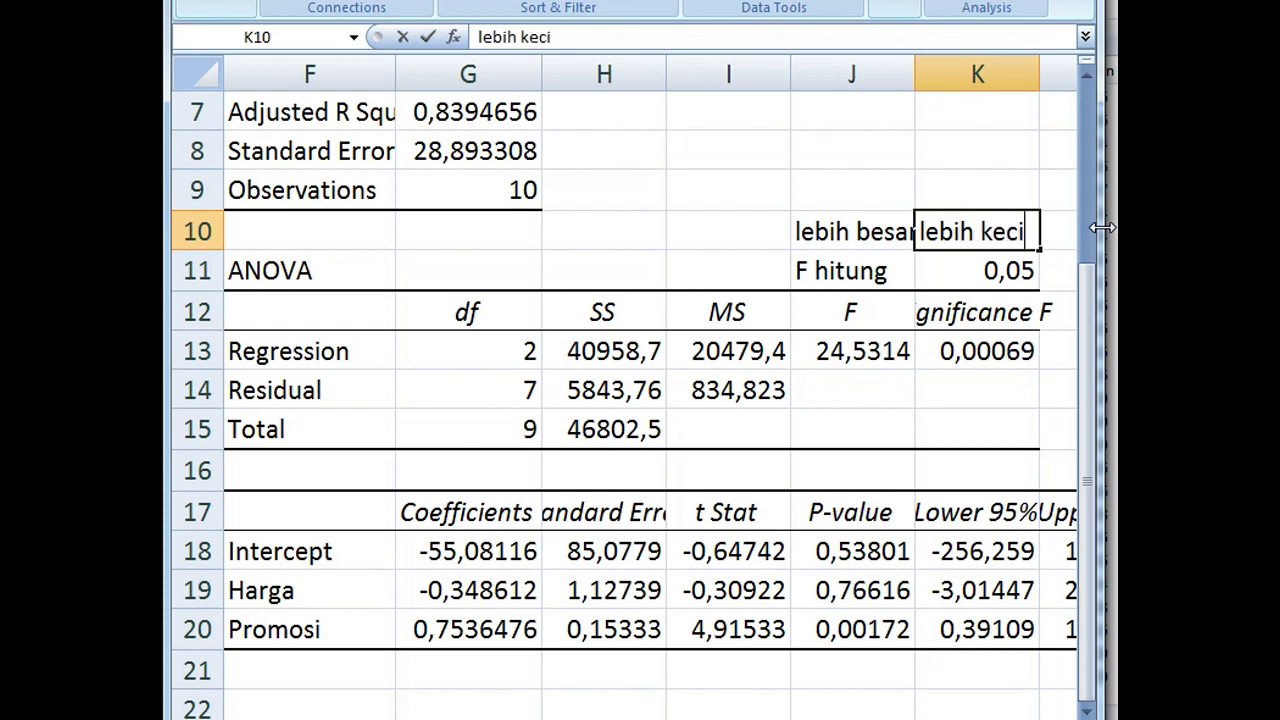
type("l")
key("Return")
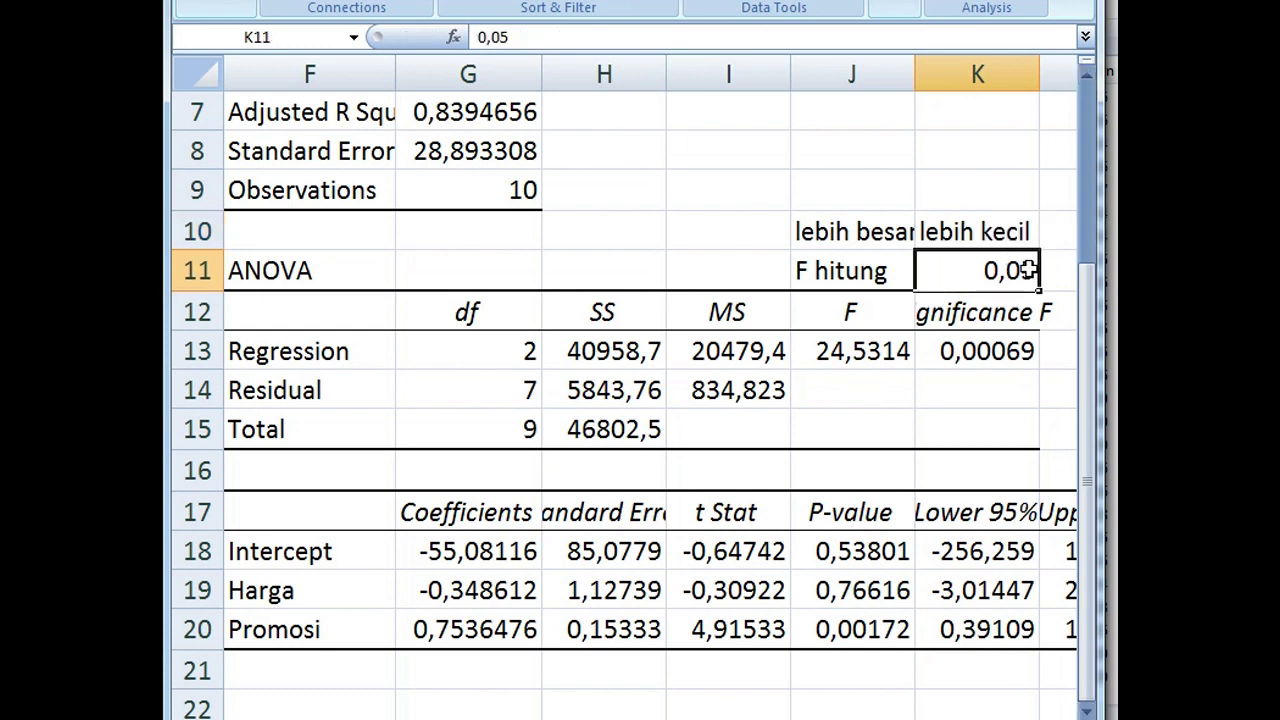
Step: Compare the regression F and Significance F values in J13:K13 with the criteria noted above them
scroll(1028, 270, "down", 1)
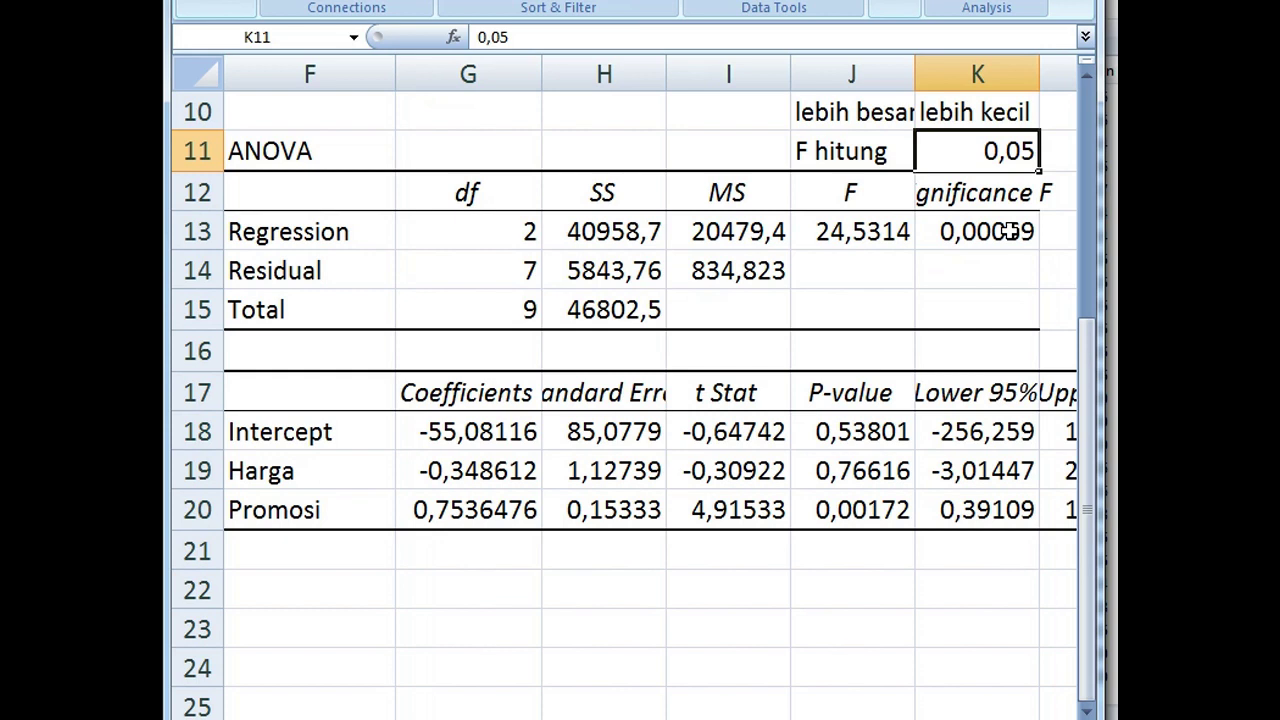
left_click(988, 258)
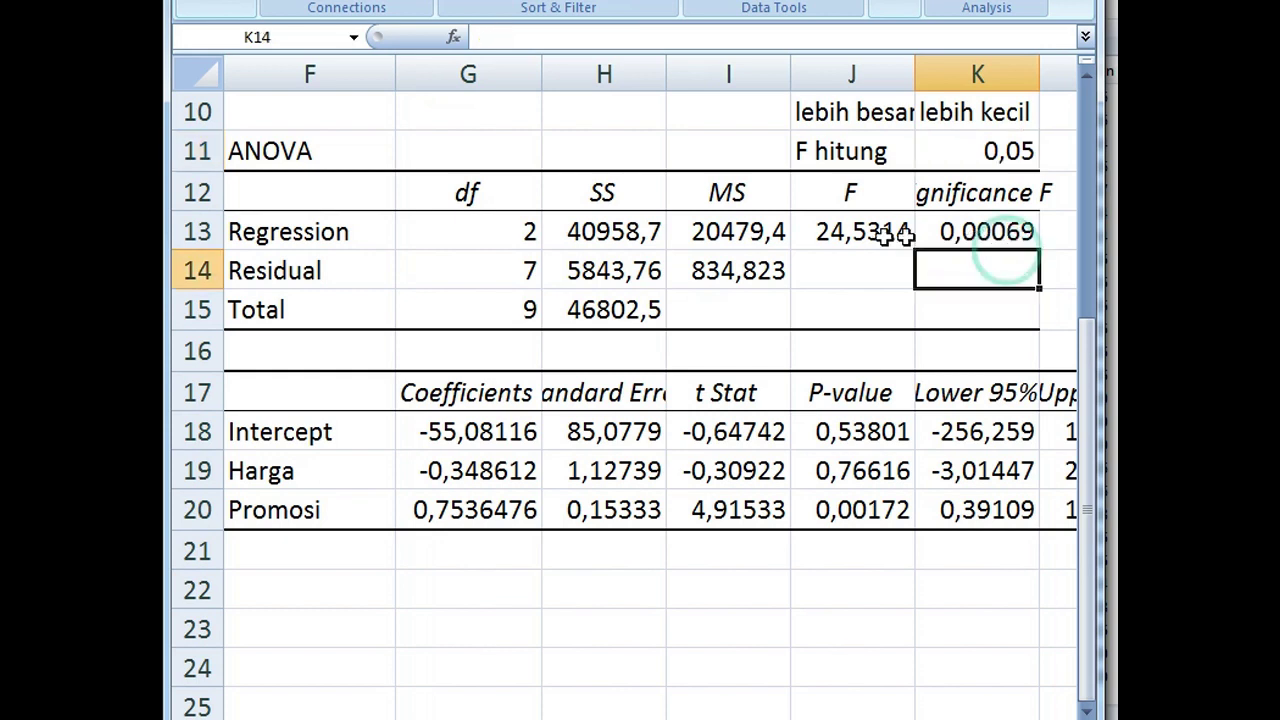
left_click_drag(870, 234, 995, 255)
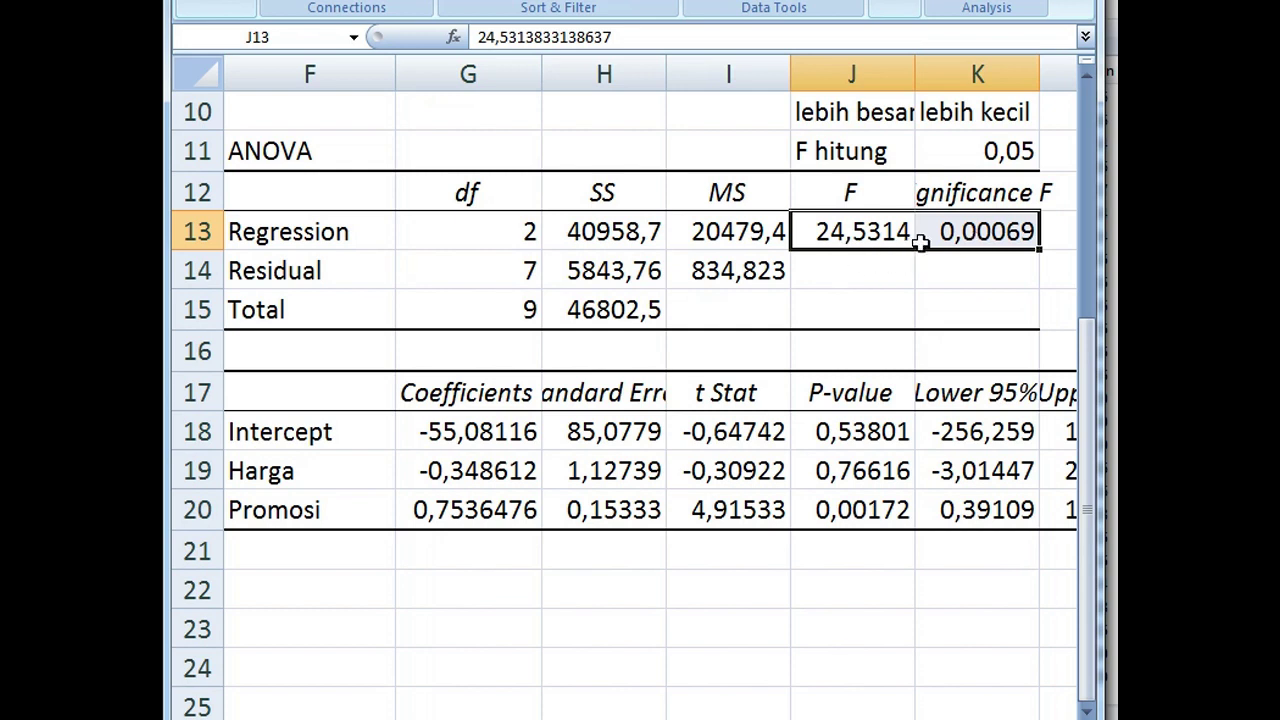
left_click(848, 245)
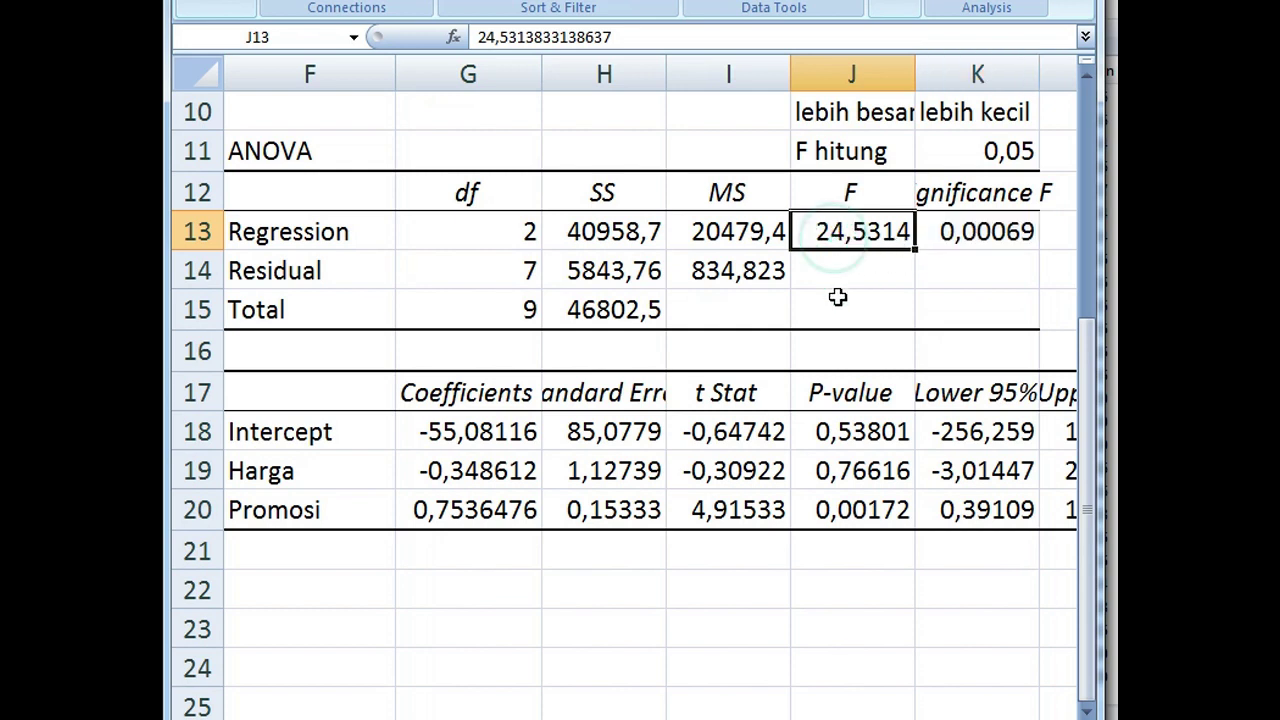
Step: Annotate the t Stat column below the coefficients table with "t hitung" in I21 and "lebih besar" in I22
scroll(840, 300, "down", 1)
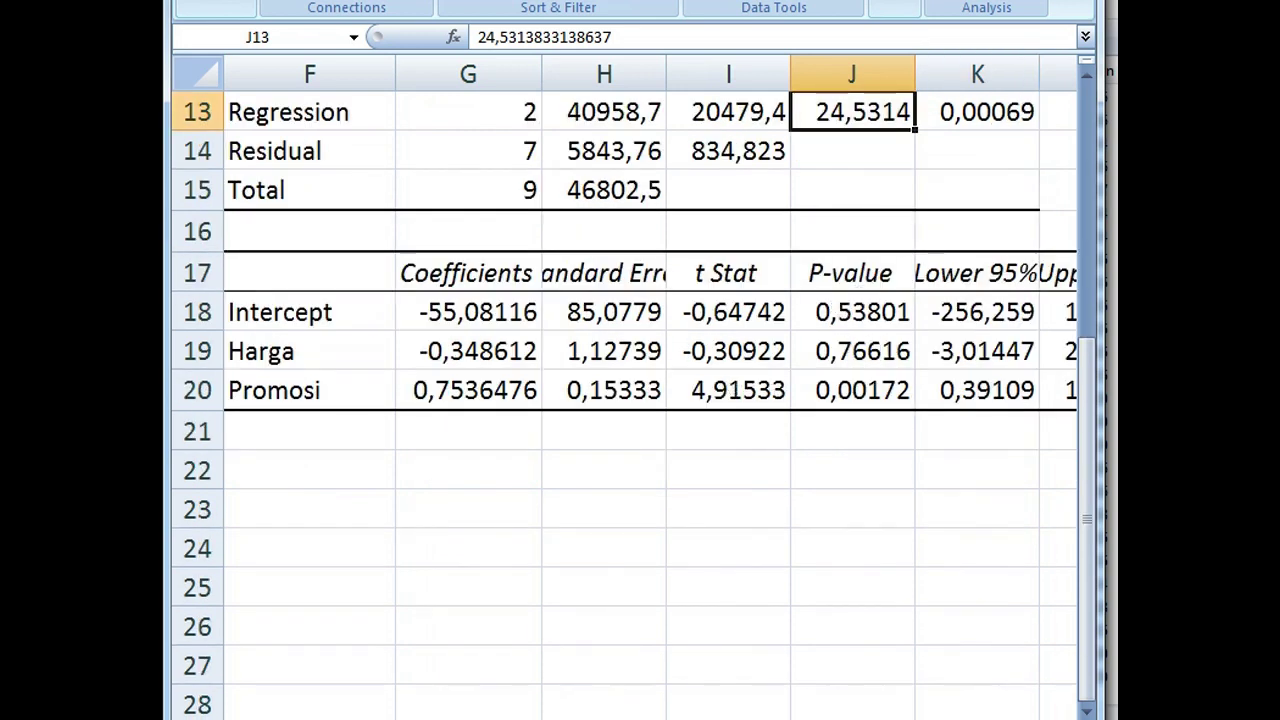
mouse_move(935, 719)
left_mouse_down()
mouse_move(965, 719)
mouse_move(920, 719)
mouse_move(932, 715)
left_mouse_up()
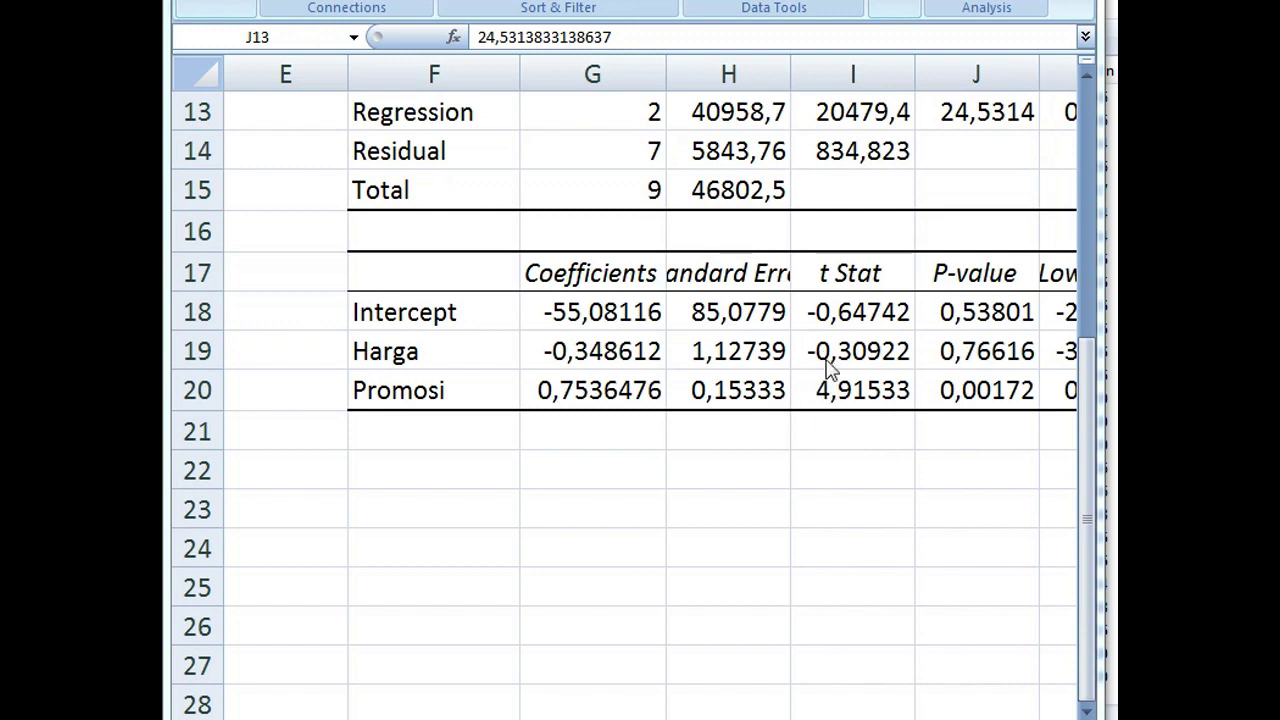
left_click(833, 438)
left_click(833, 438)
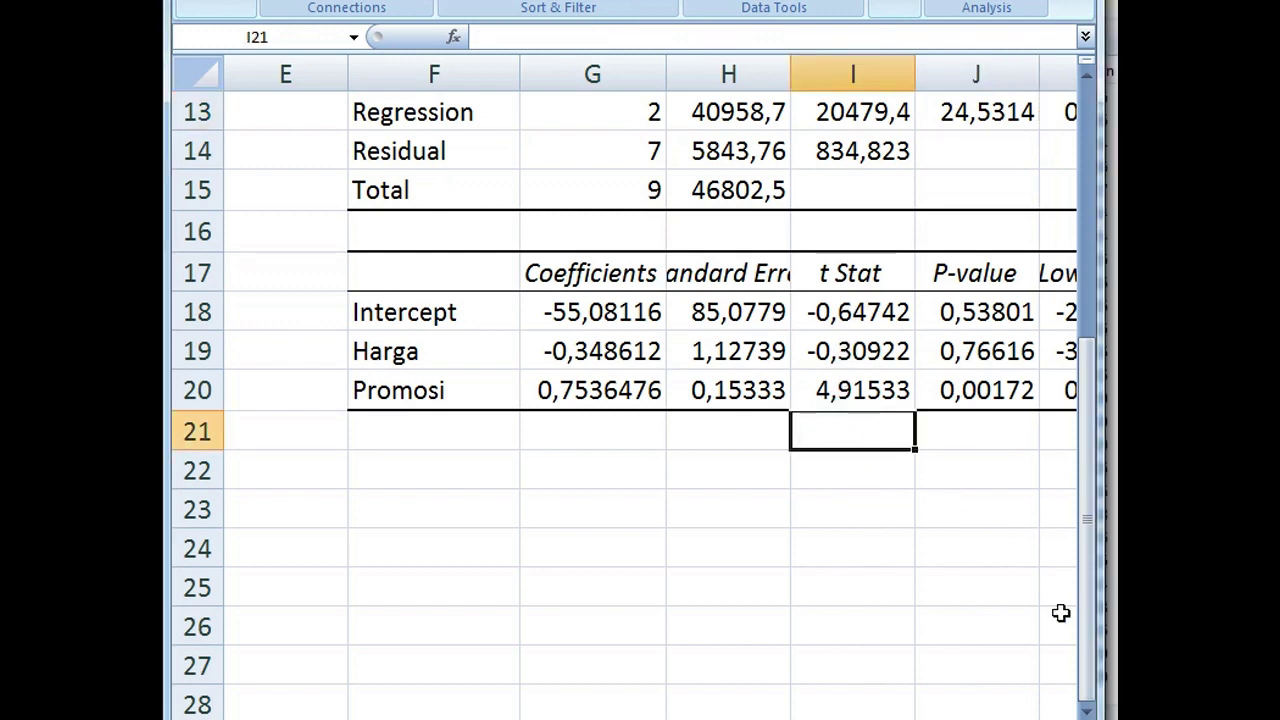
type("t hitung")
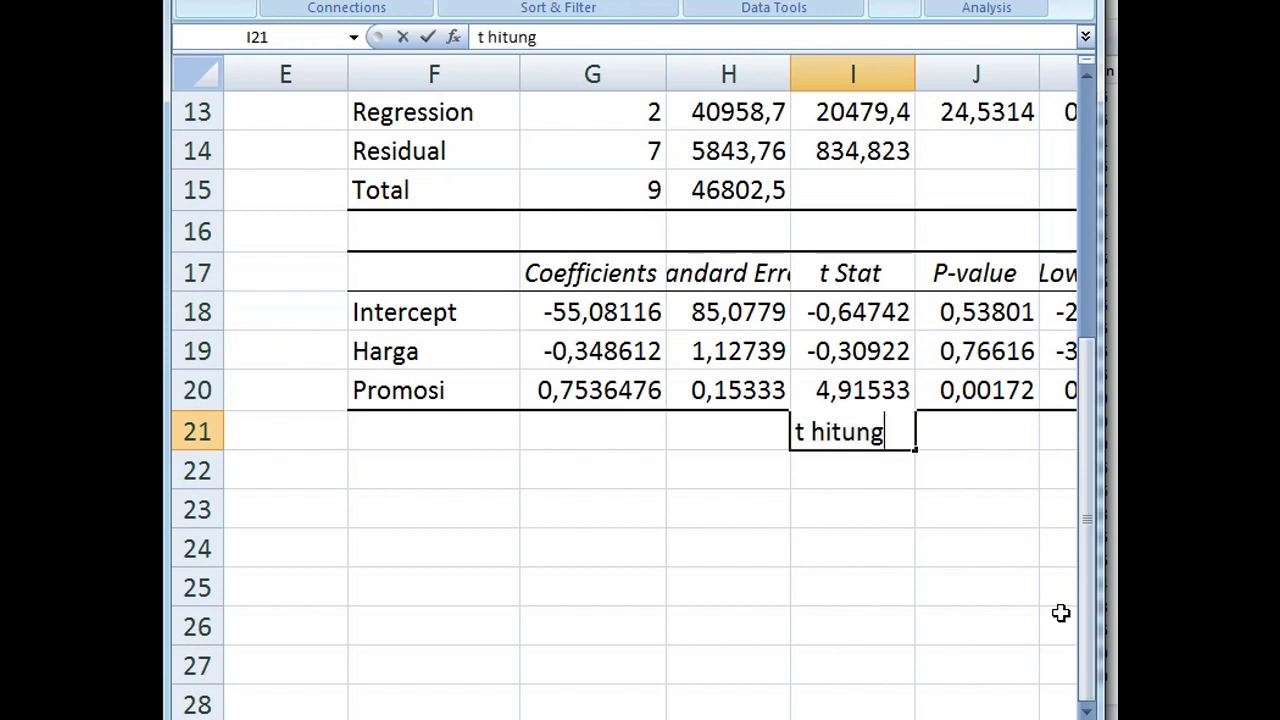
key("Return")
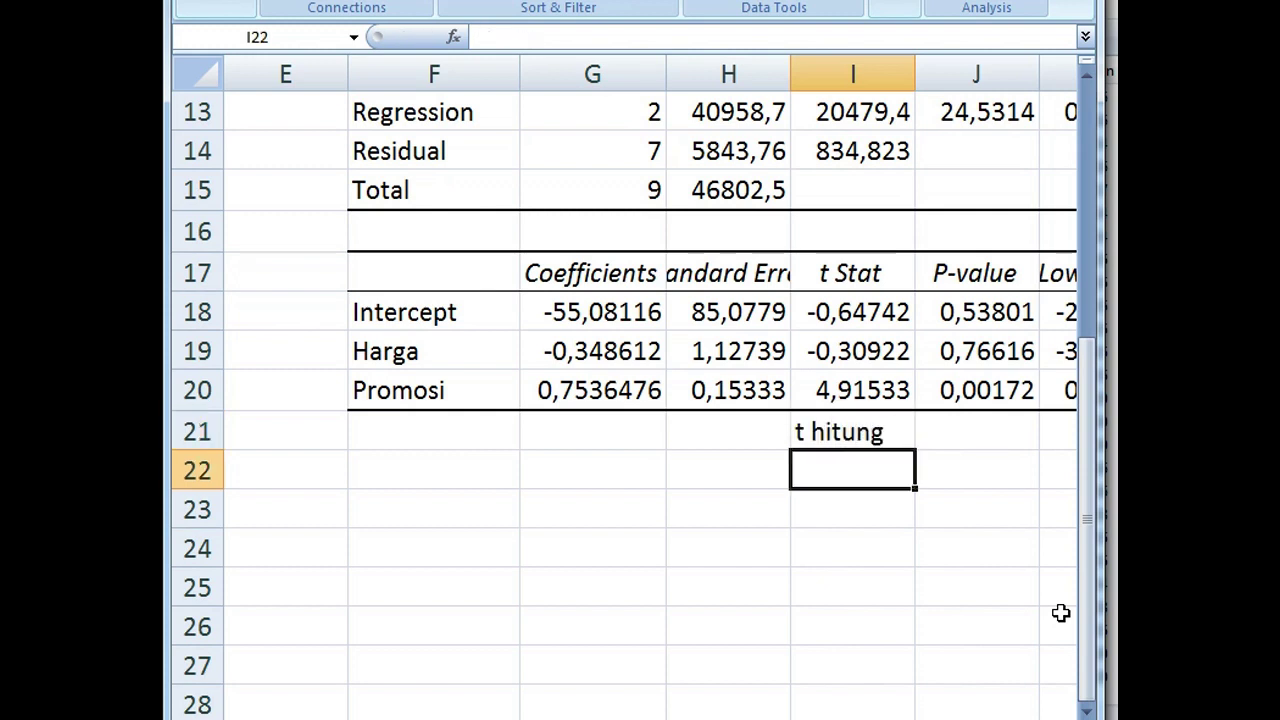
type("lebih be")
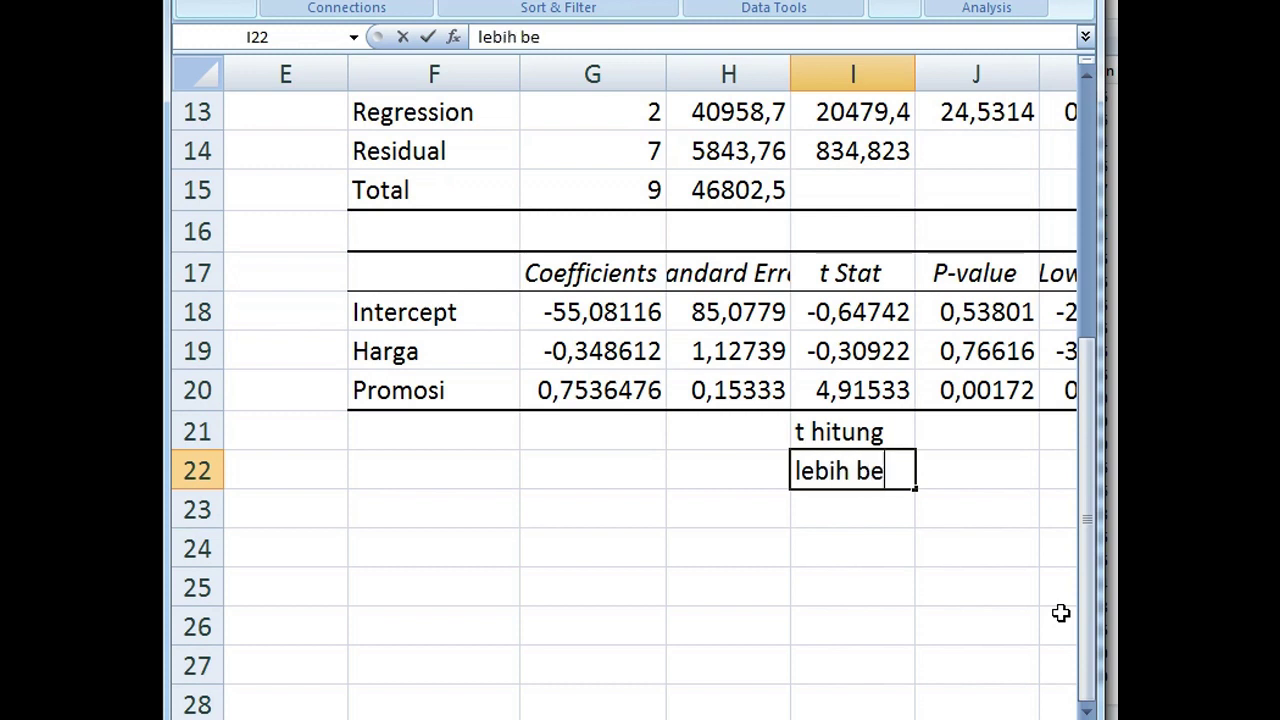
type("sar")
key("Return")
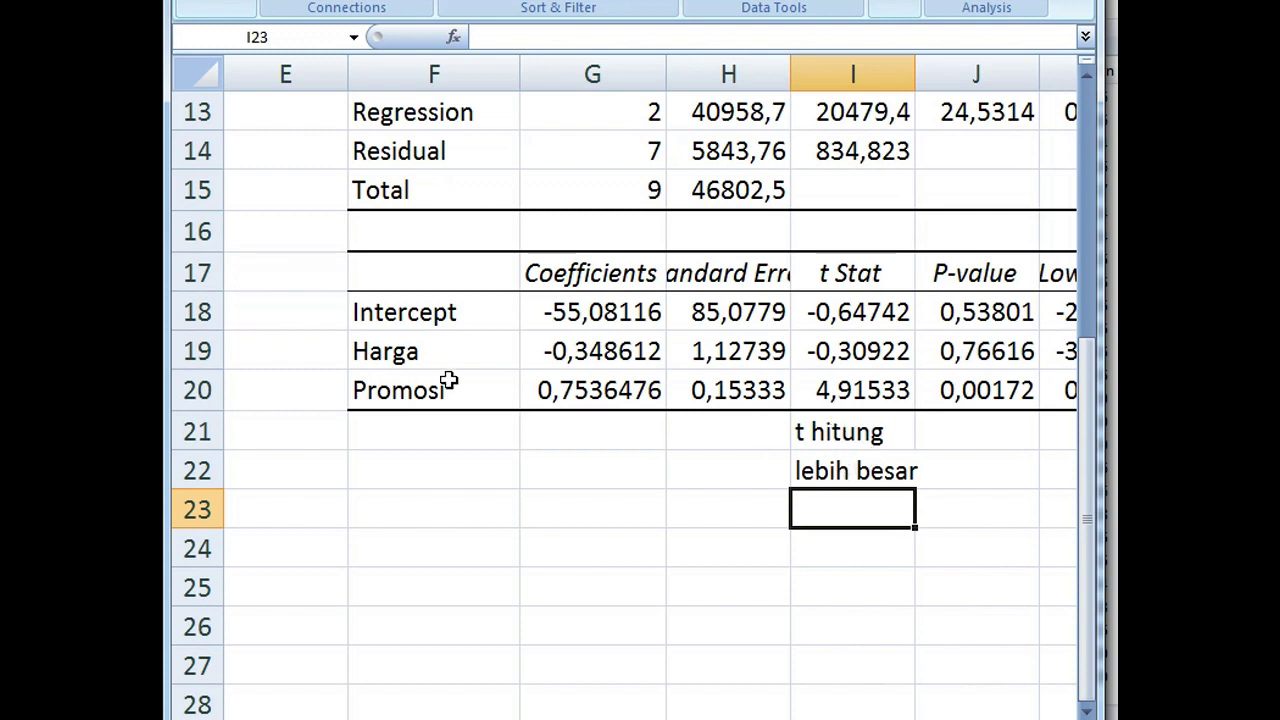
Step: Review the Harga and Promosi rows from F19 to J20 and enter the note "t tabel 1,3" in cell H24
left_click(392, 351)
left_click_drag(392, 351, 1022, 388)
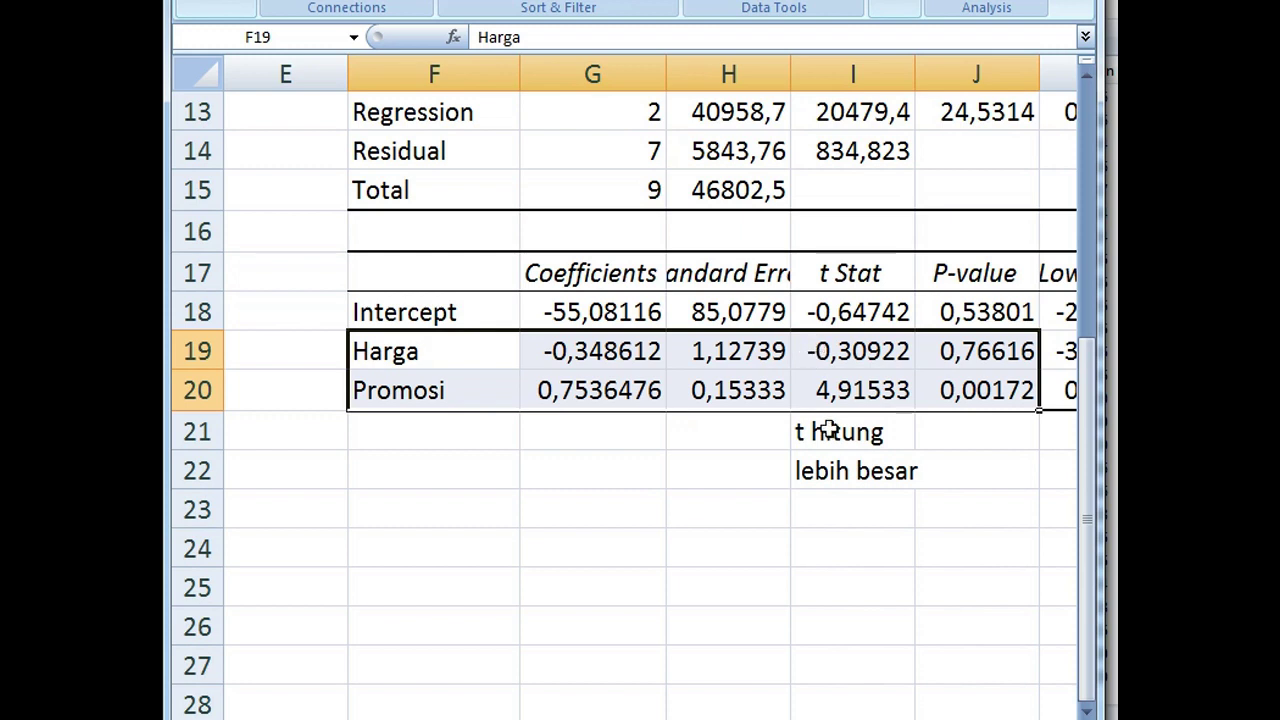
left_click(843, 506)
left_click(749, 542)
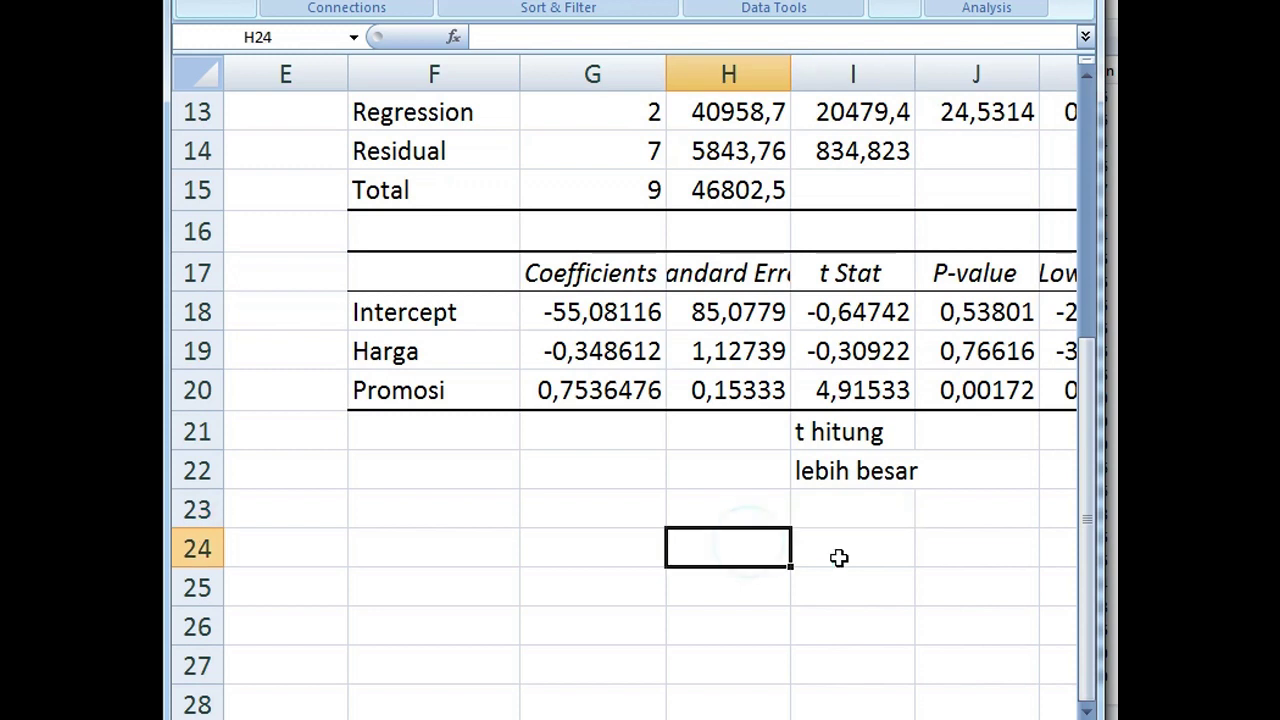
type("t tabel")
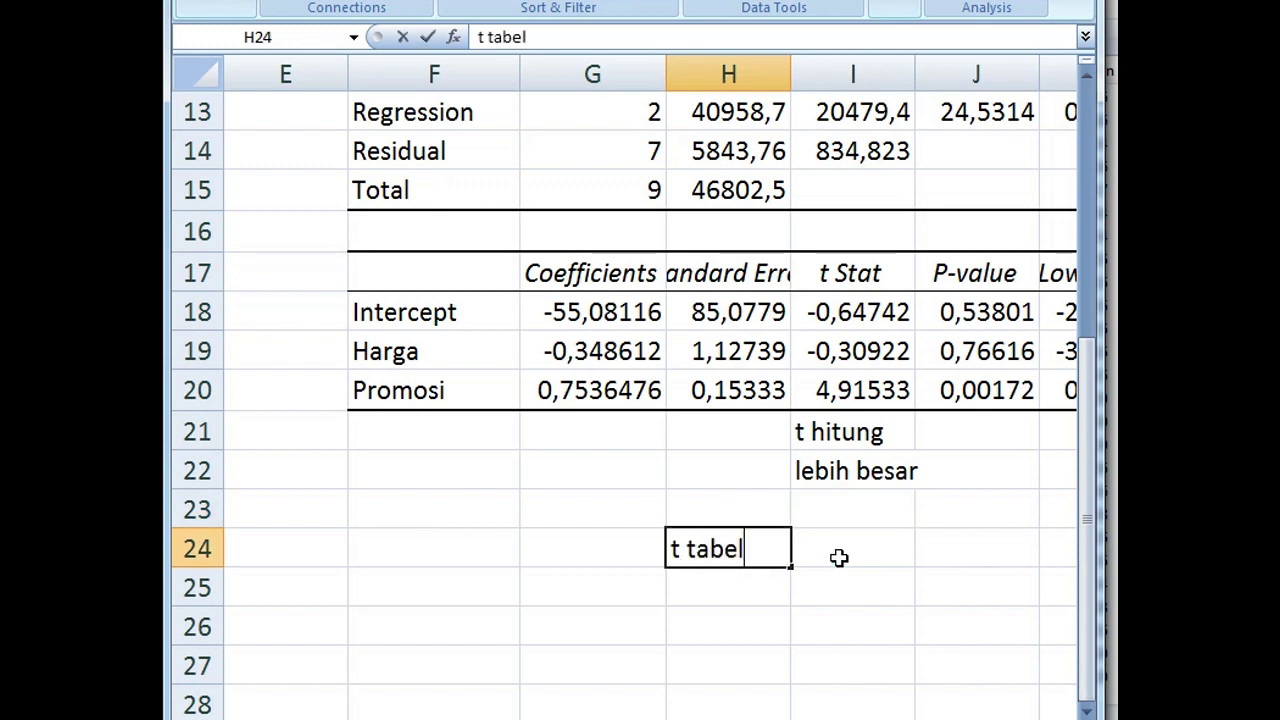
type(" 1,3")
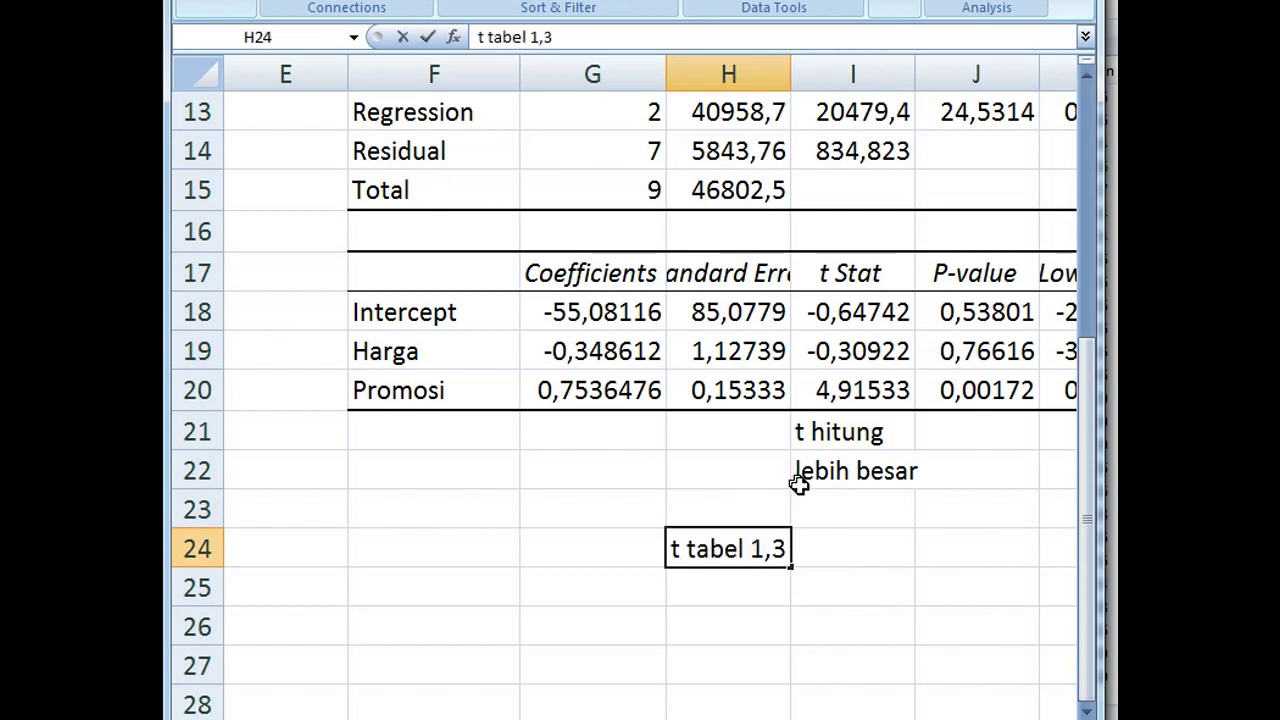
left_click(860, 553)
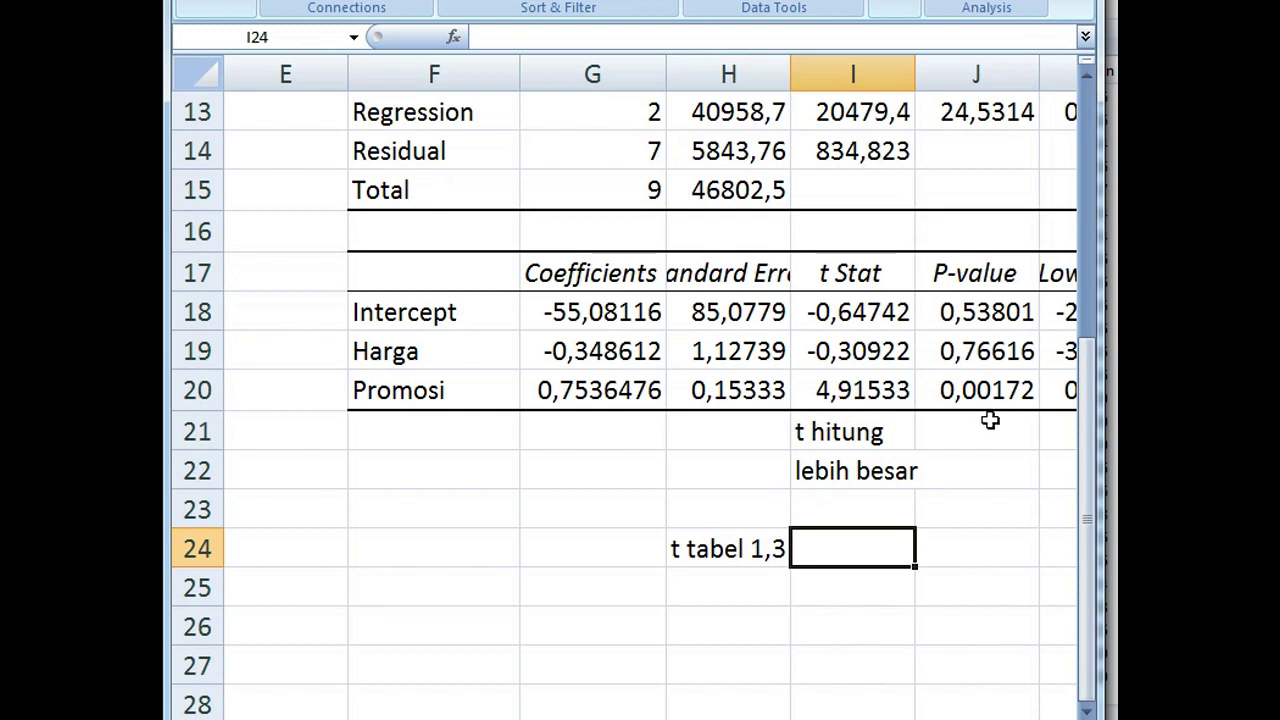
Step: Annotate the P-value column with "lebih kecil" in J22 and the threshold 0,05 in J21
left_click(988, 429)
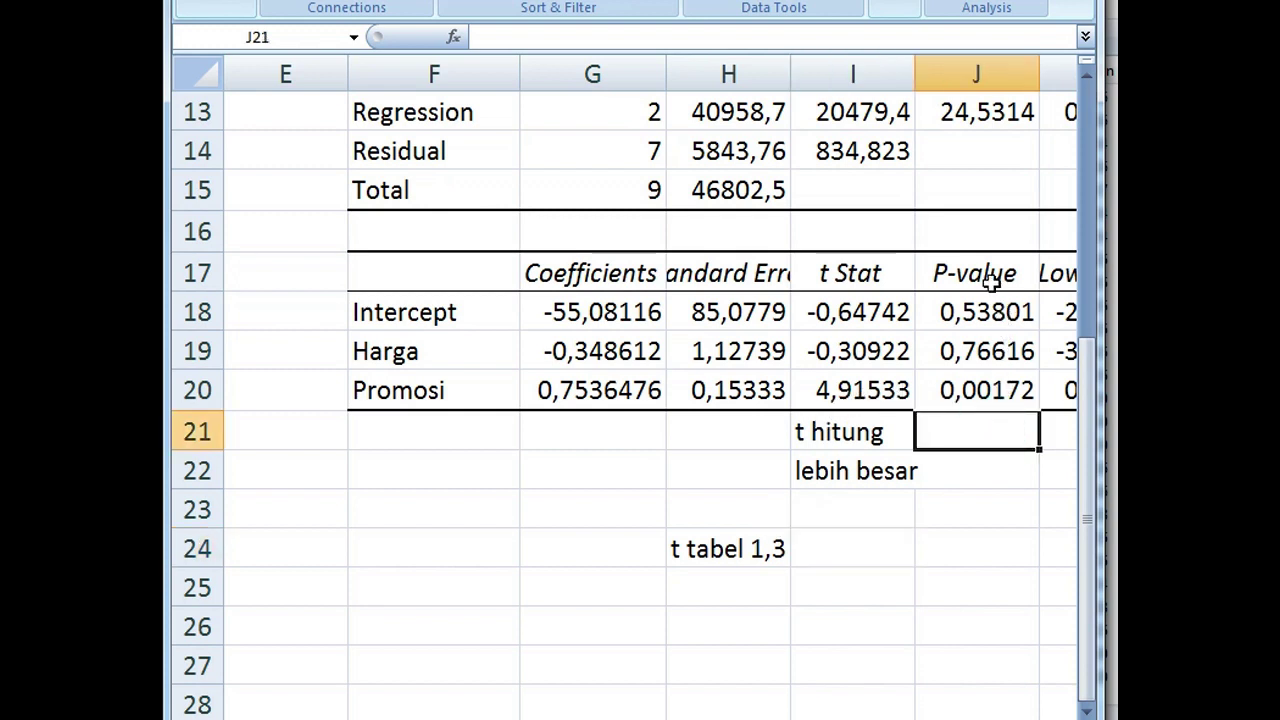
left_click(992, 470)
type("l")
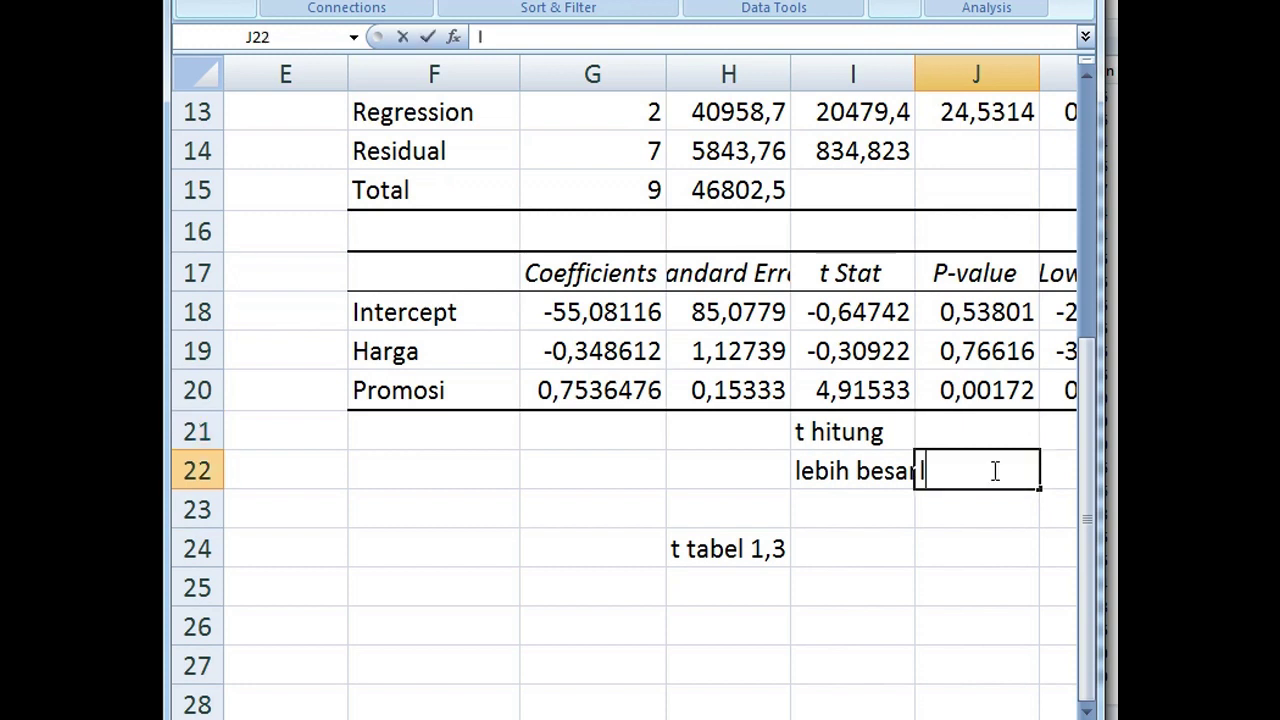
type("ebih kecil")
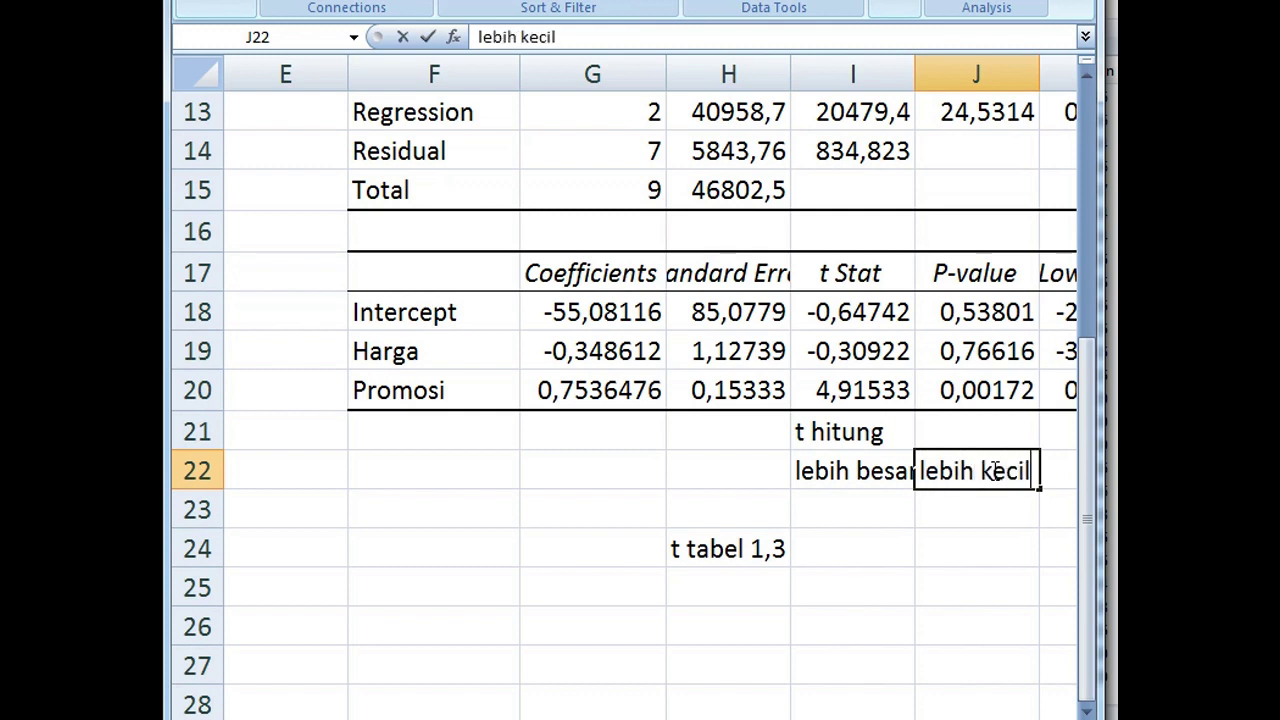
key("Up")
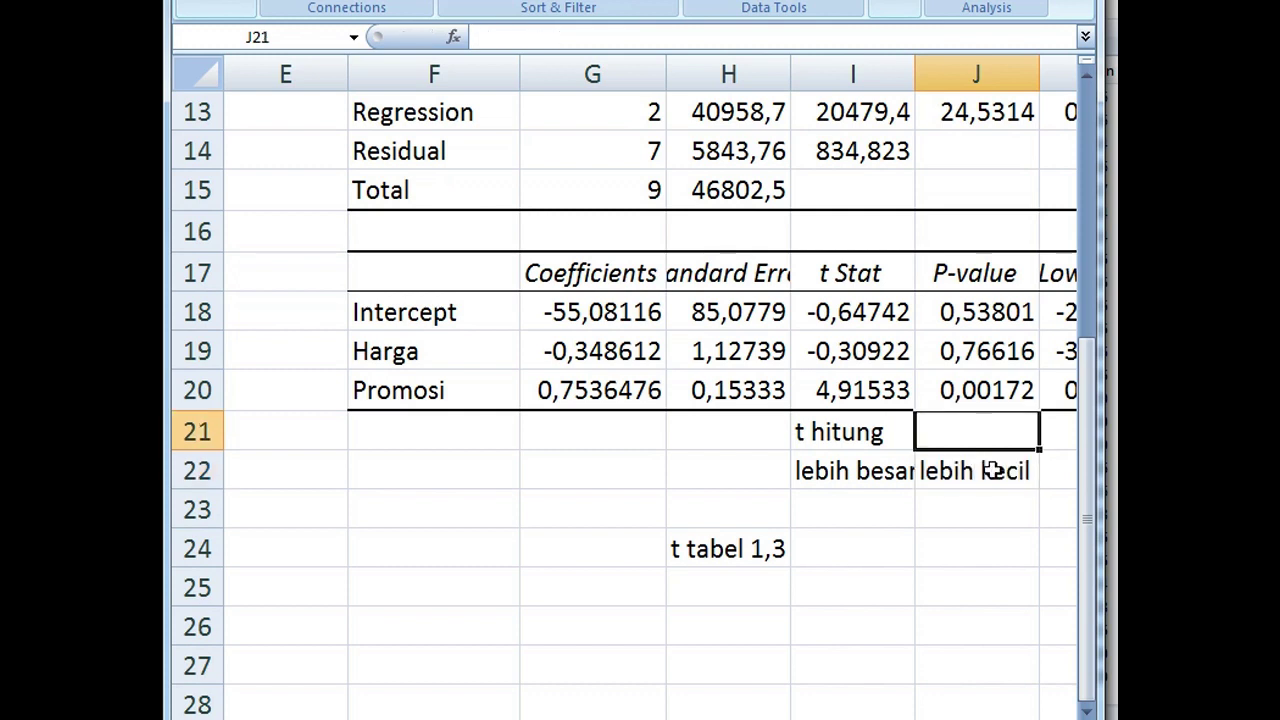
type("0,05")
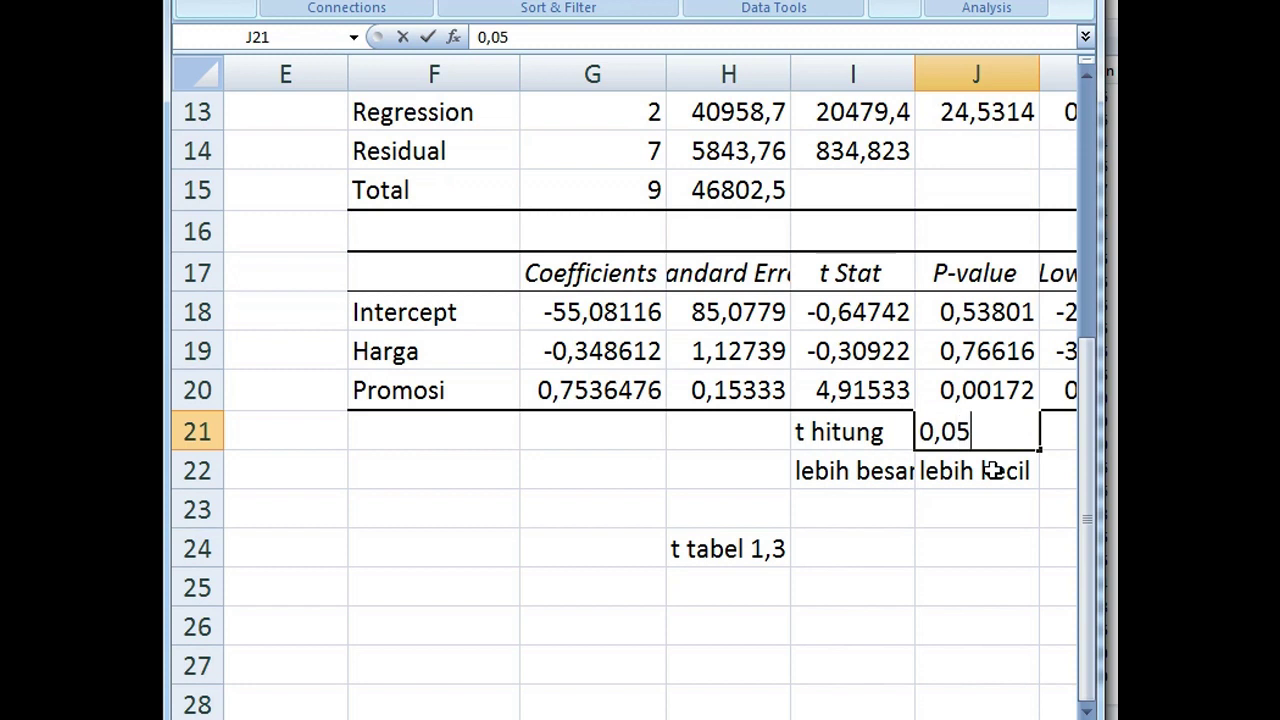
left_click(940, 553)
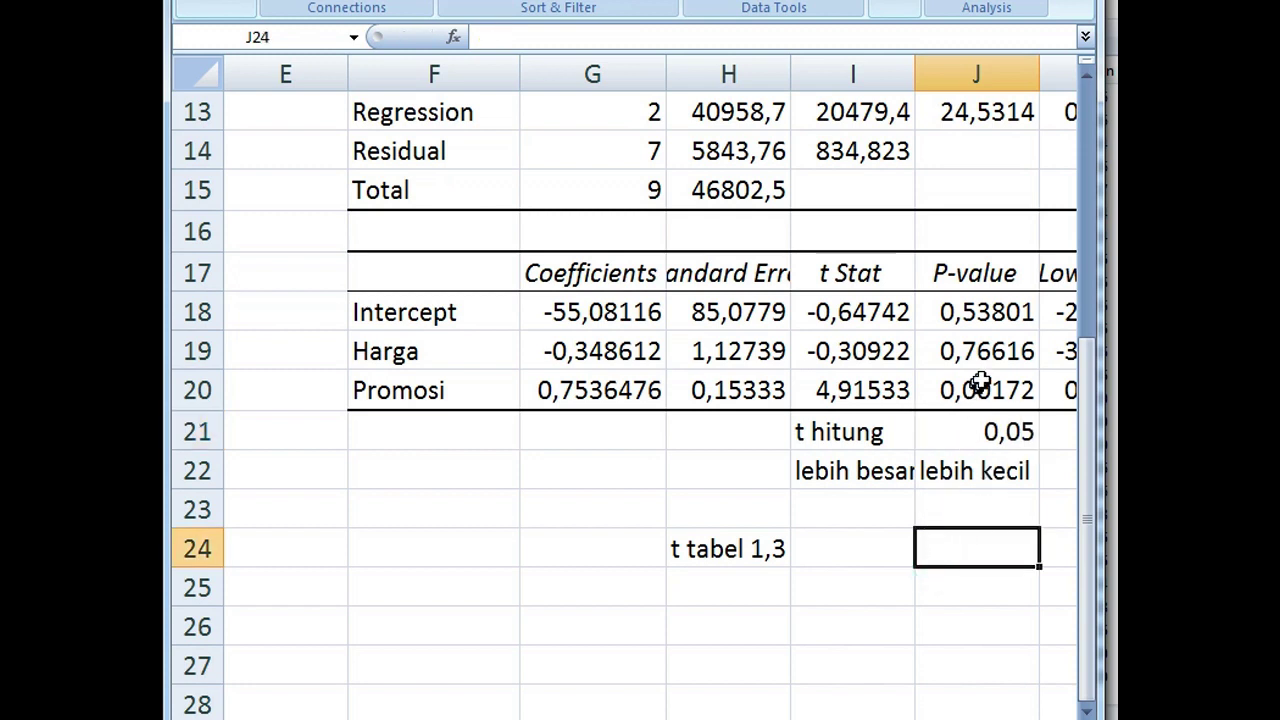
Step: Compare the t Stat and P-value of Harga and Promosi with the noted criteria and recheck the ANOVA table
left_click(1003, 355)
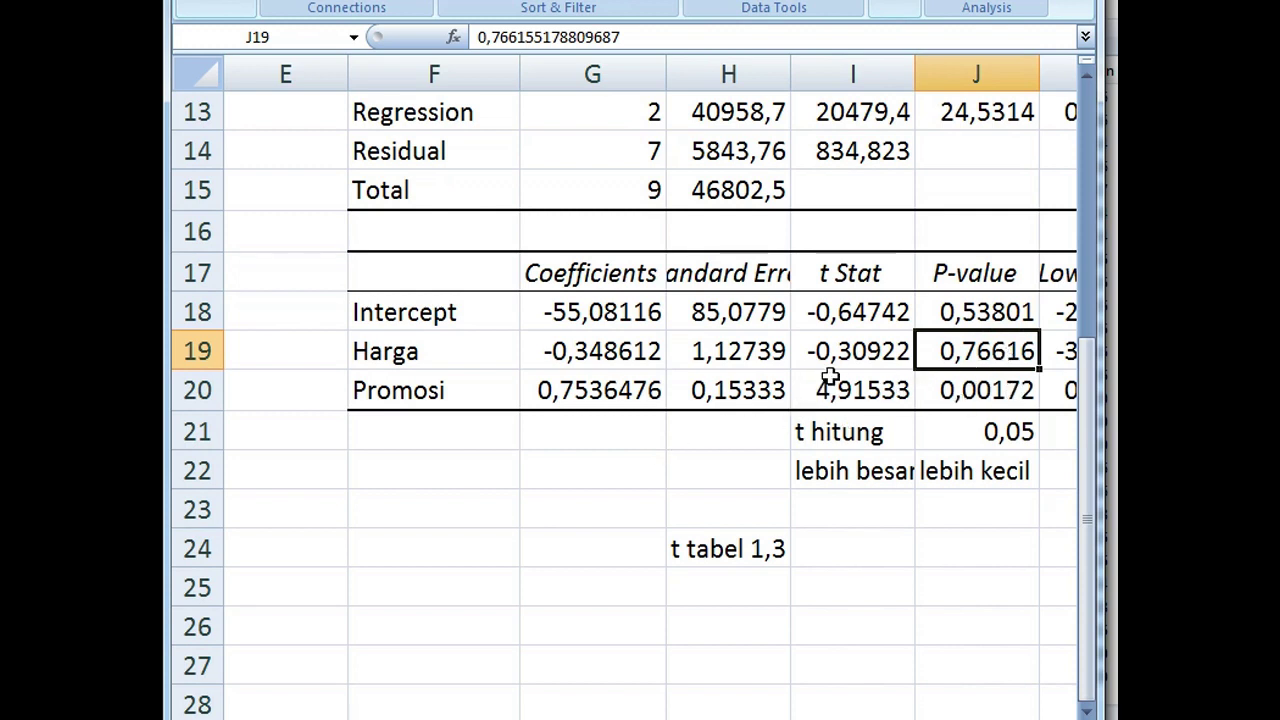
left_click(852, 350)
left_click_drag(858, 348, 986, 347)
left_click_drag(850, 385, 990, 390)
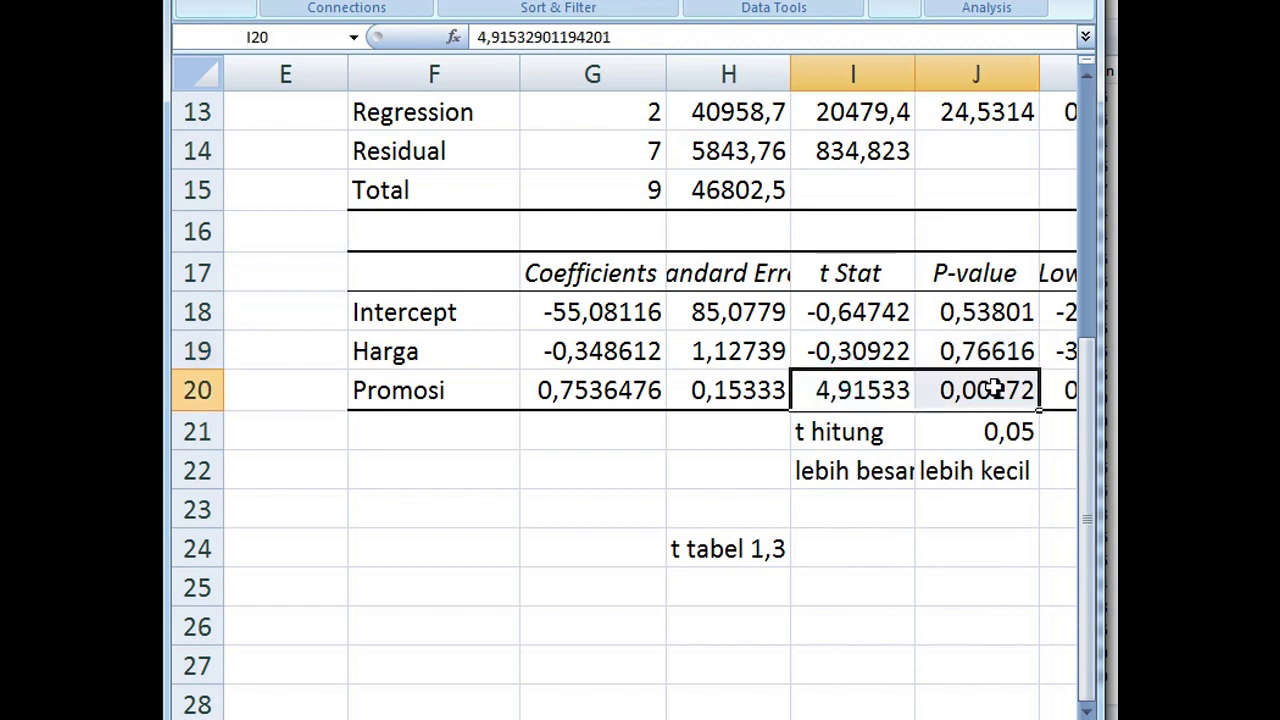
left_click(946, 512)
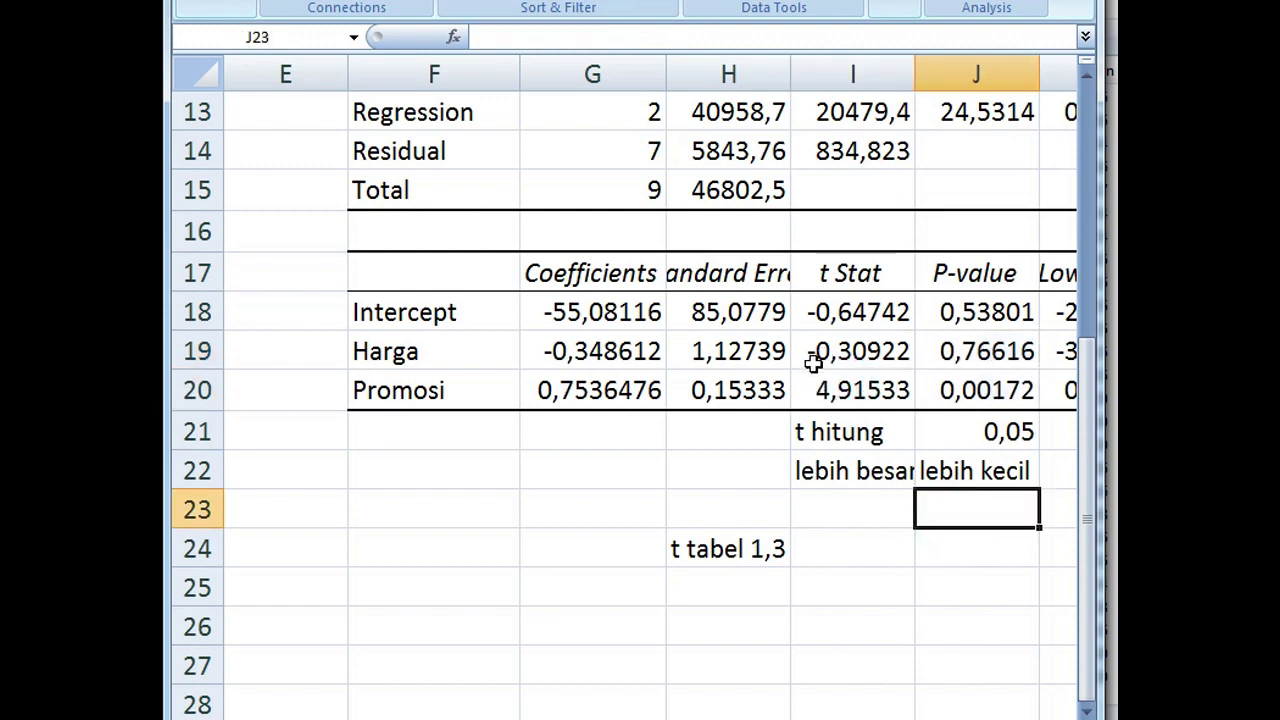
scroll(812, 364, "up", 1)
scroll(729, 289, "right", 3)
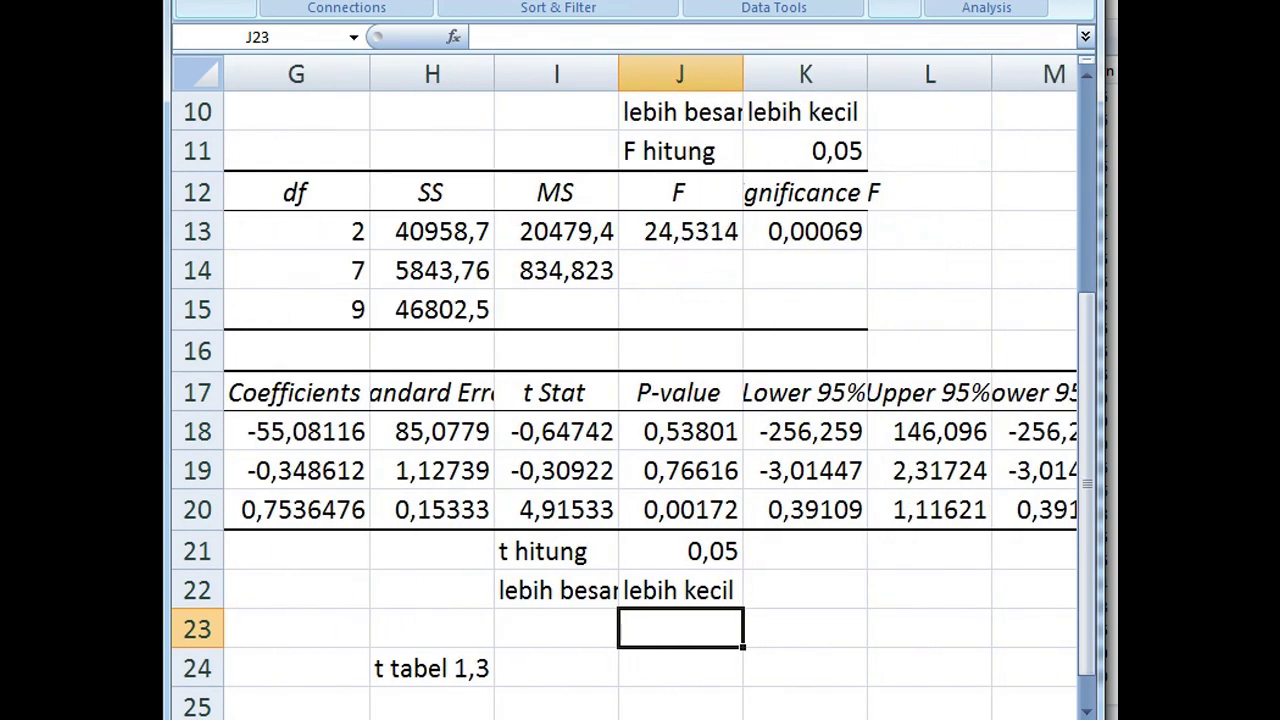
scroll(640, 380, "left", 1)
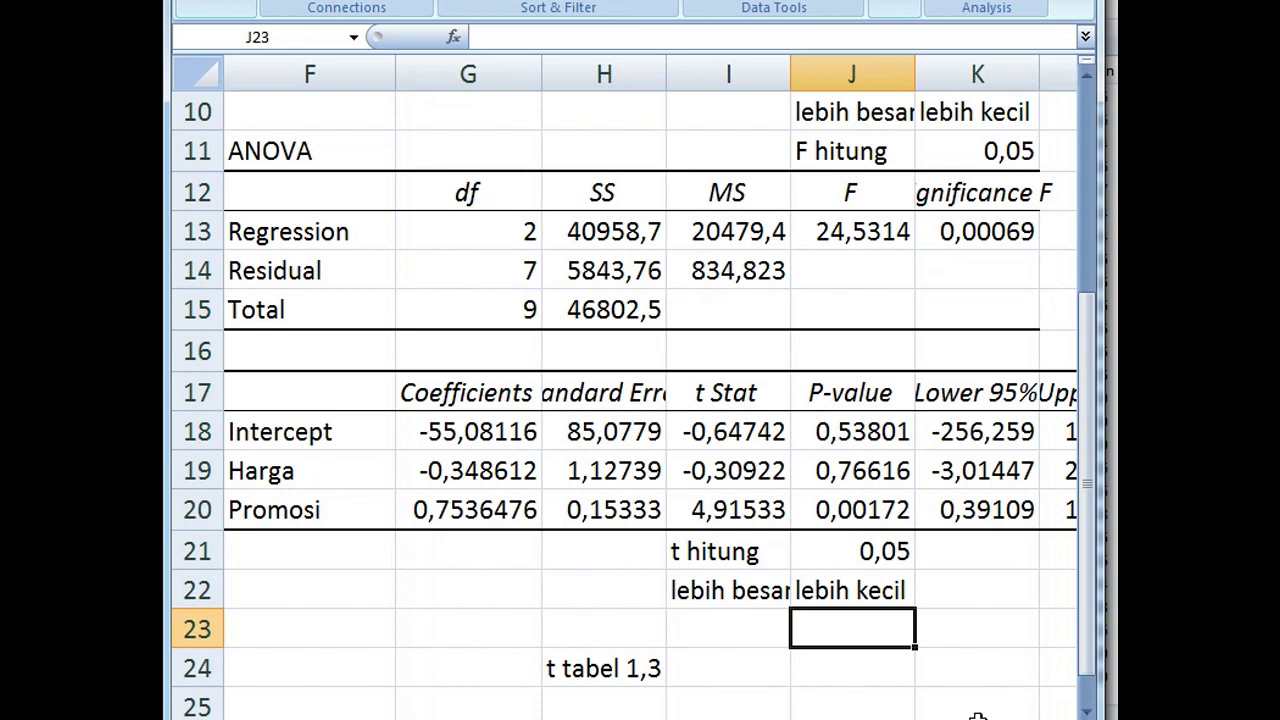
scroll(409, 510, "down", 1)
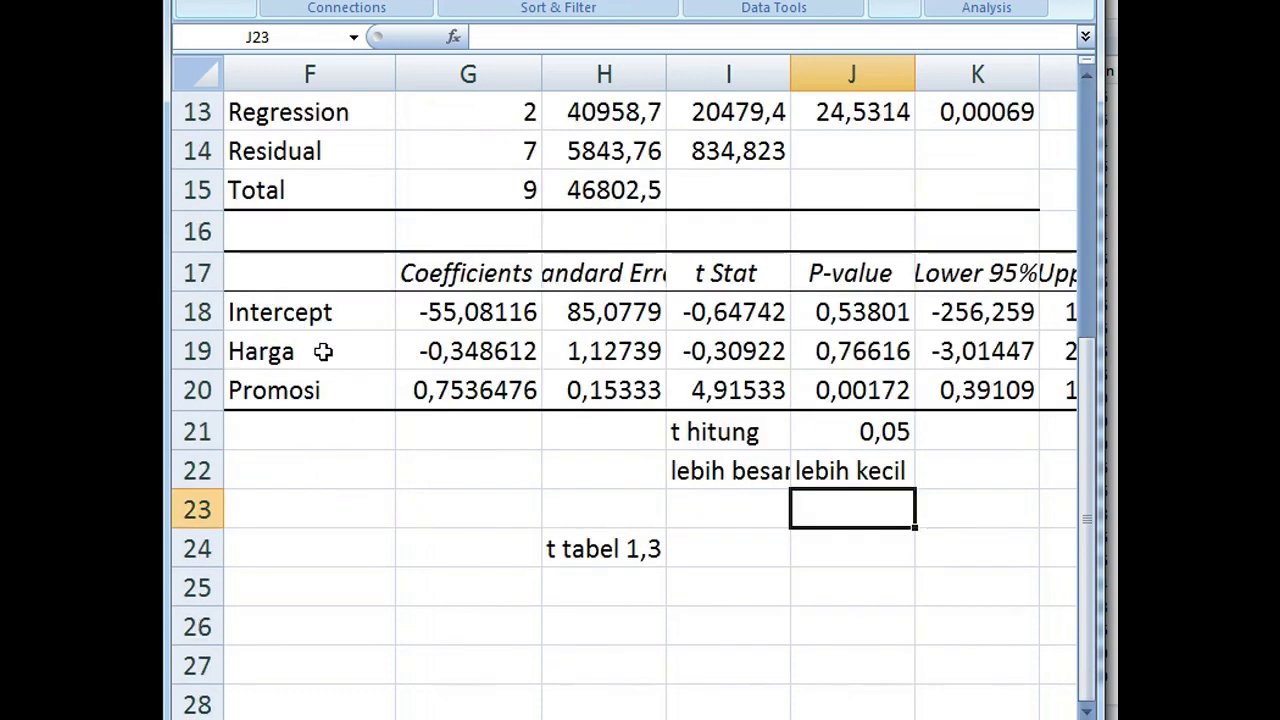